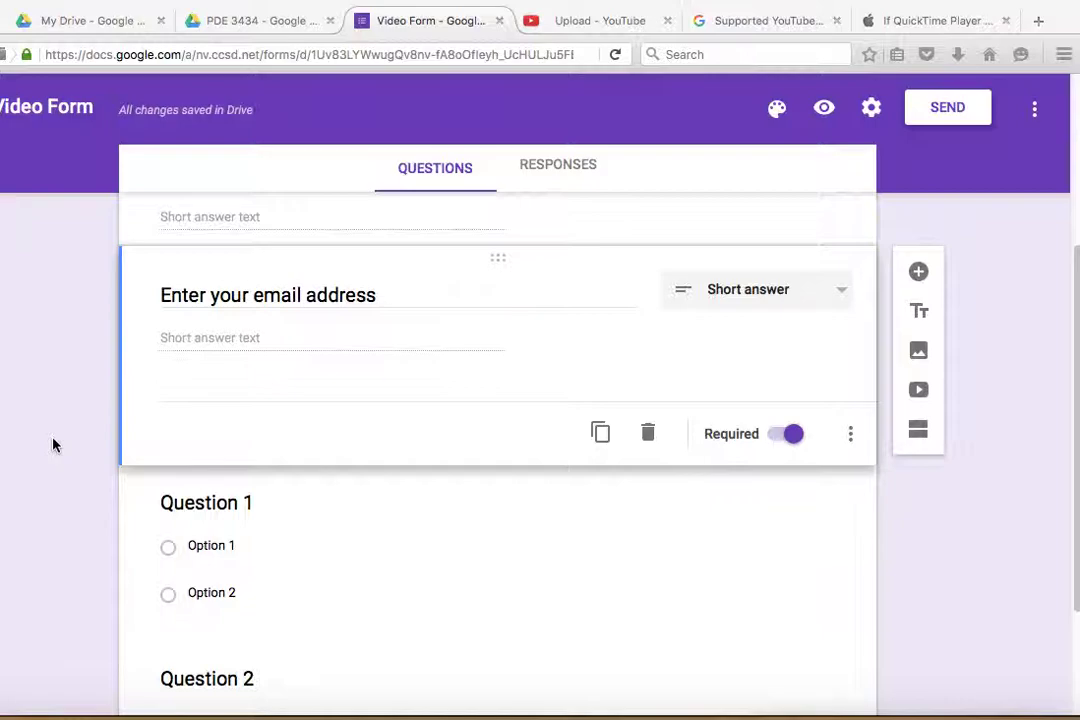
Step: Scroll through the Video Form to locate the email question
left_click(315, 10)
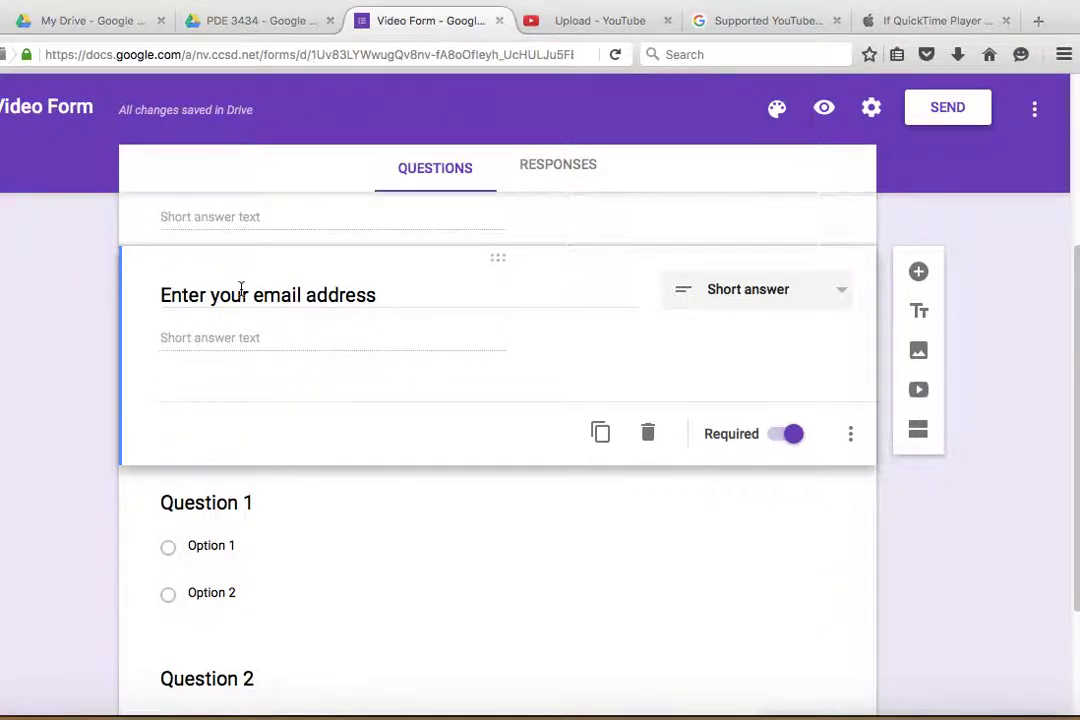
scroll(278, 305, "down", 1)
scroll(278, 305, "up", 3)
scroll(278, 305, "up", 4)
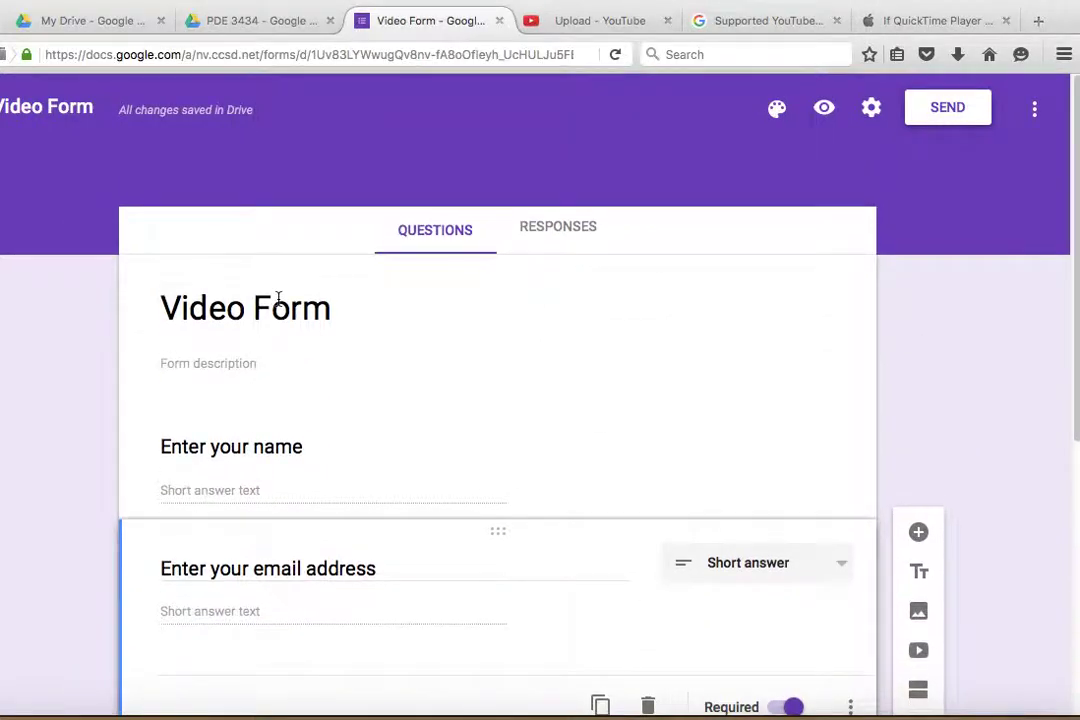
scroll(279, 298, "down", 4)
scroll(279, 298, "down", 3)
scroll(277, 306, "up", 1)
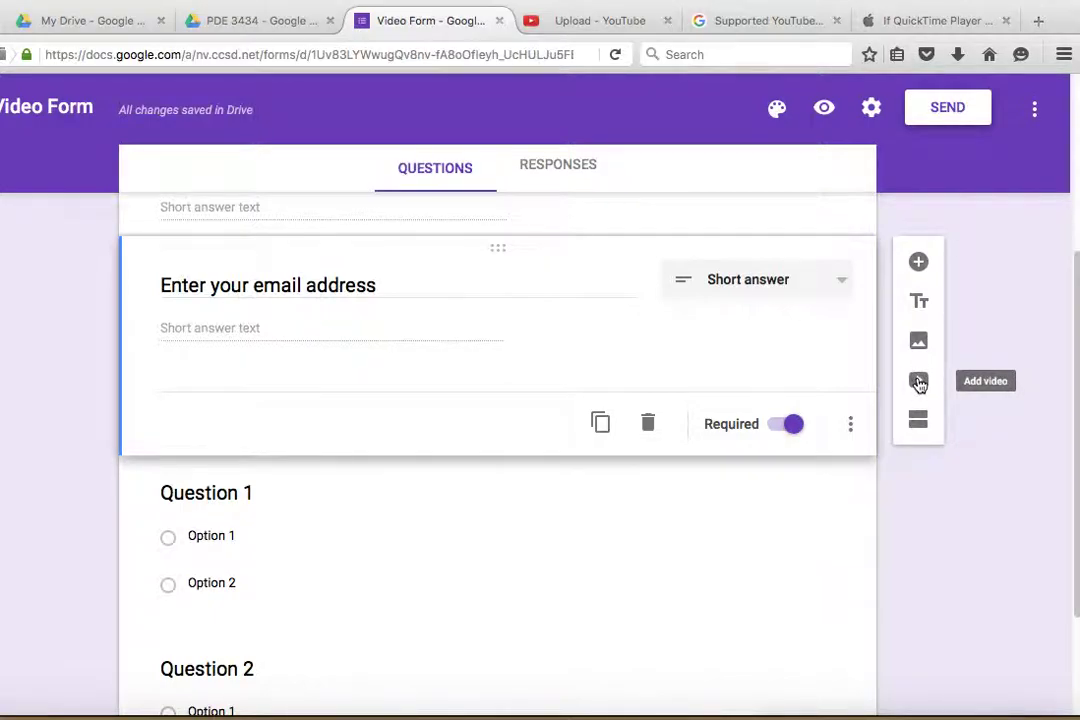
Step: Start a video after the email question, using the URL option for a YouTube link
left_click(918, 382)
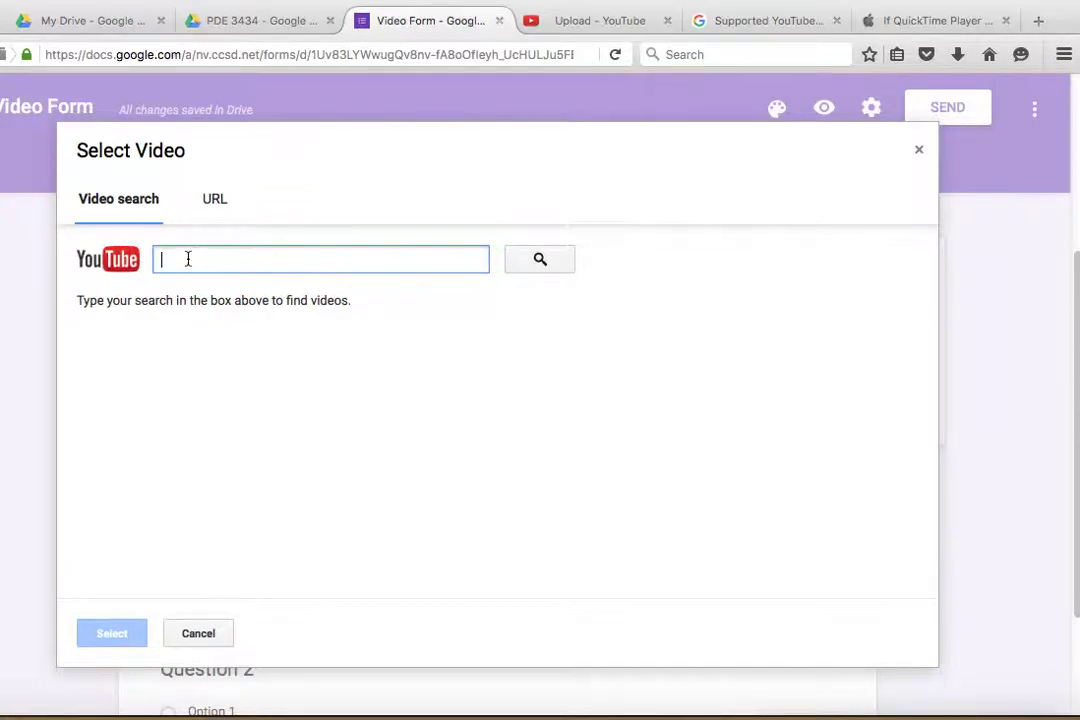
left_click(214, 203)
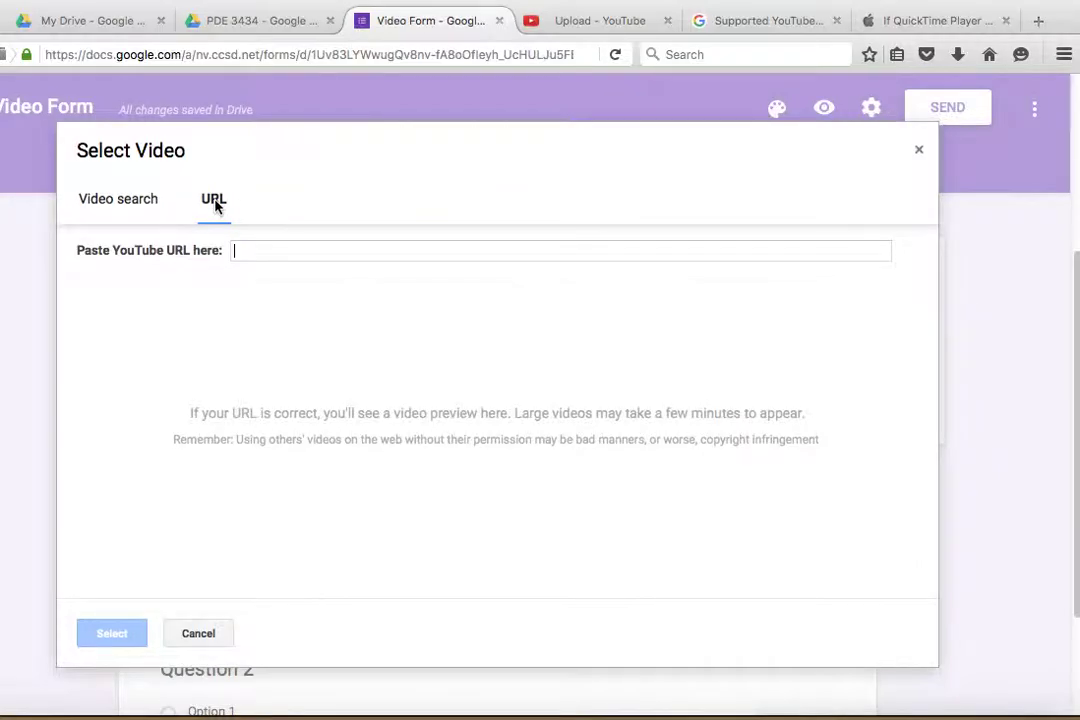
left_click(253, 250)
Step: Search YouTube videos for 'new features of google drive'
left_click(140, 206)
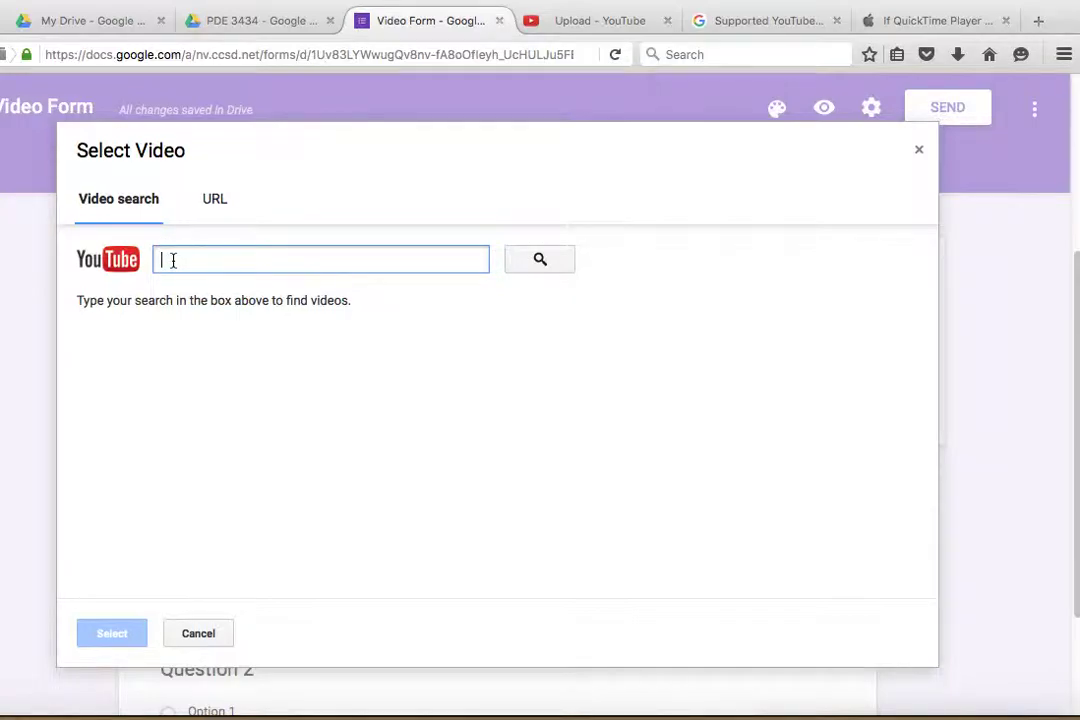
type("new feat")
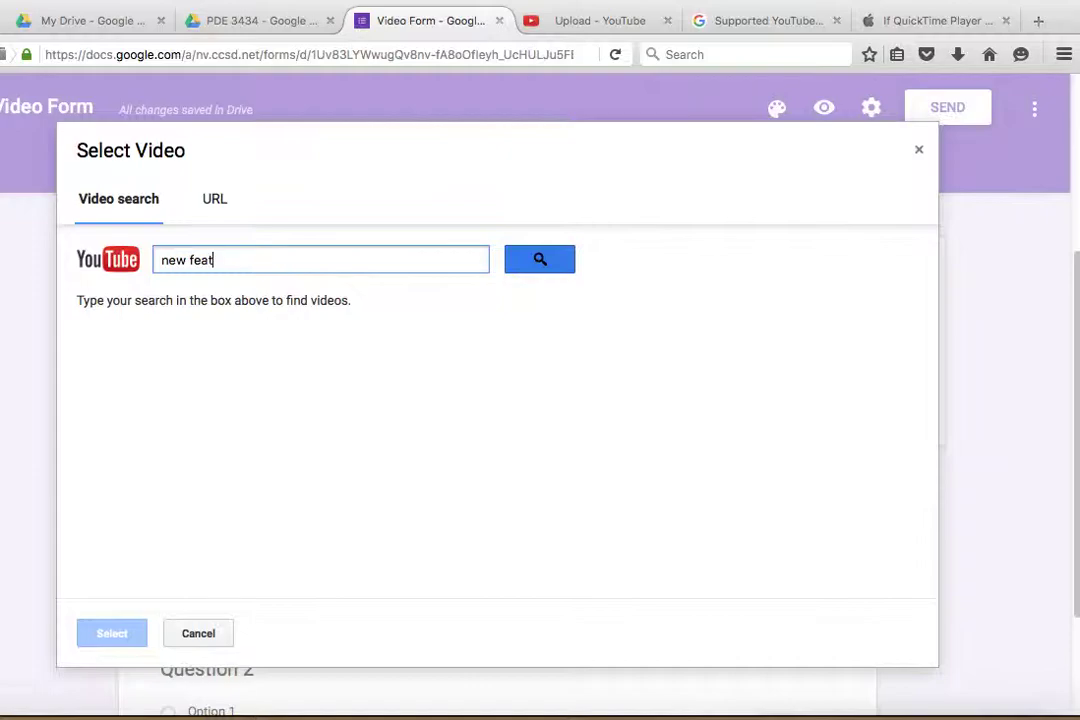
type("ures of go")
type("ogle drive")
key("Return")
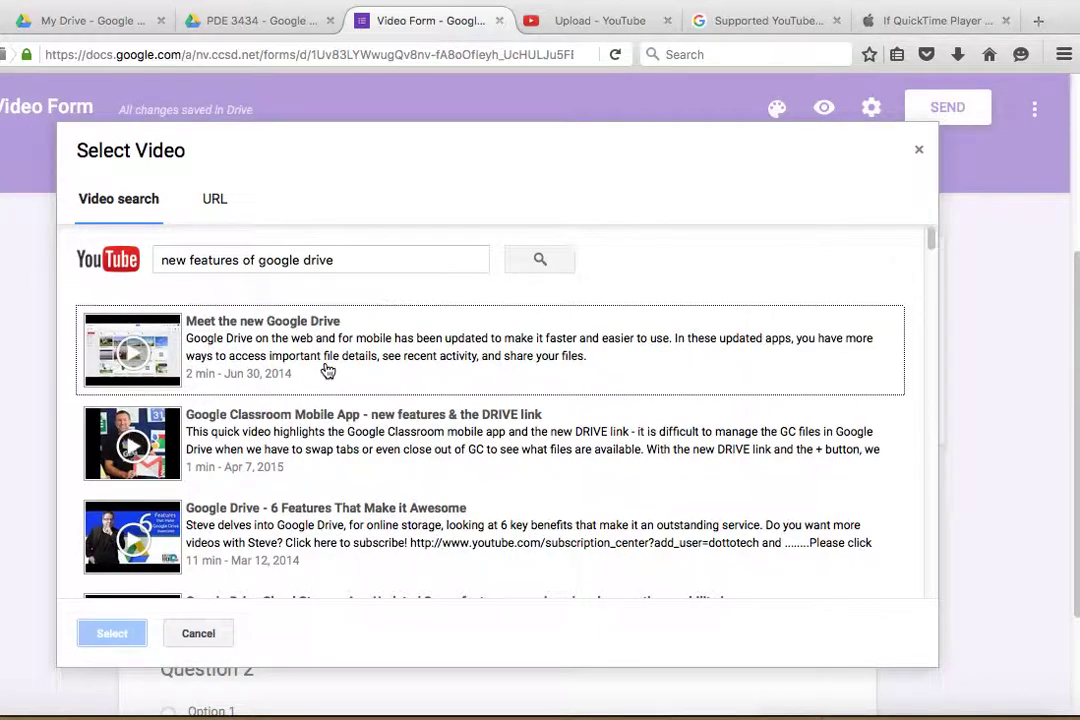
Step: Insert the 'Meet the new Google Drive' result into the form
scroll(328, 370, "down", 2)
scroll(328, 370, "down", 2)
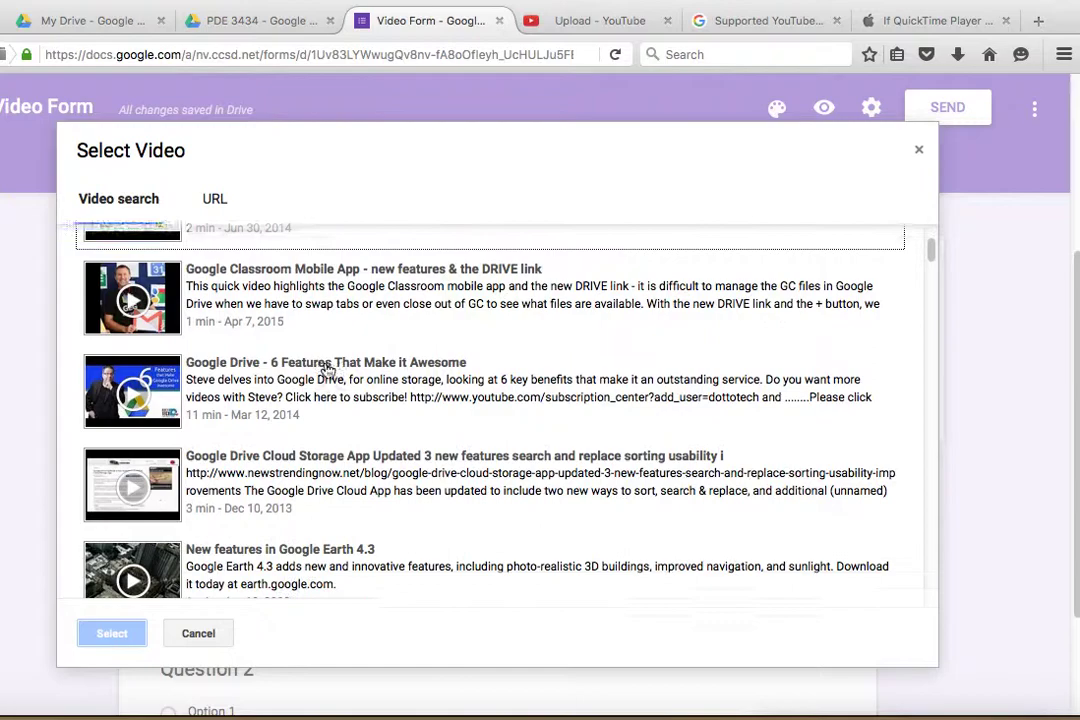
scroll(328, 370, "down", 2)
scroll(328, 370, "down", 3)
scroll(328, 370, "down", 2)
scroll(328, 370, "down", 1)
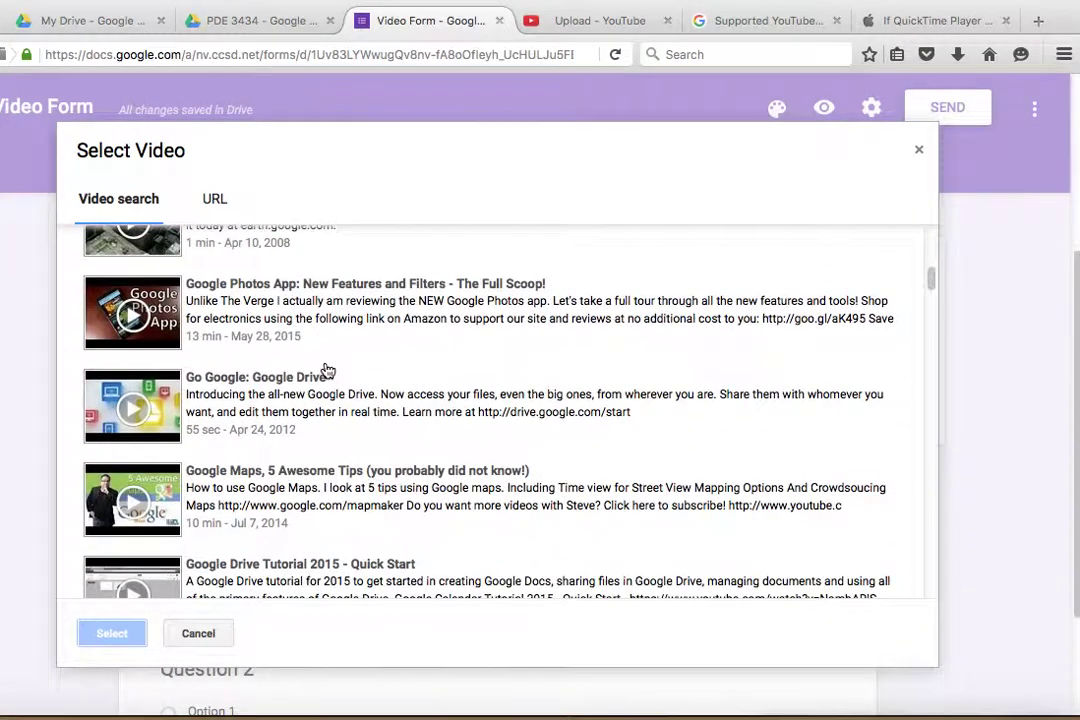
scroll(328, 370, "up", 10)
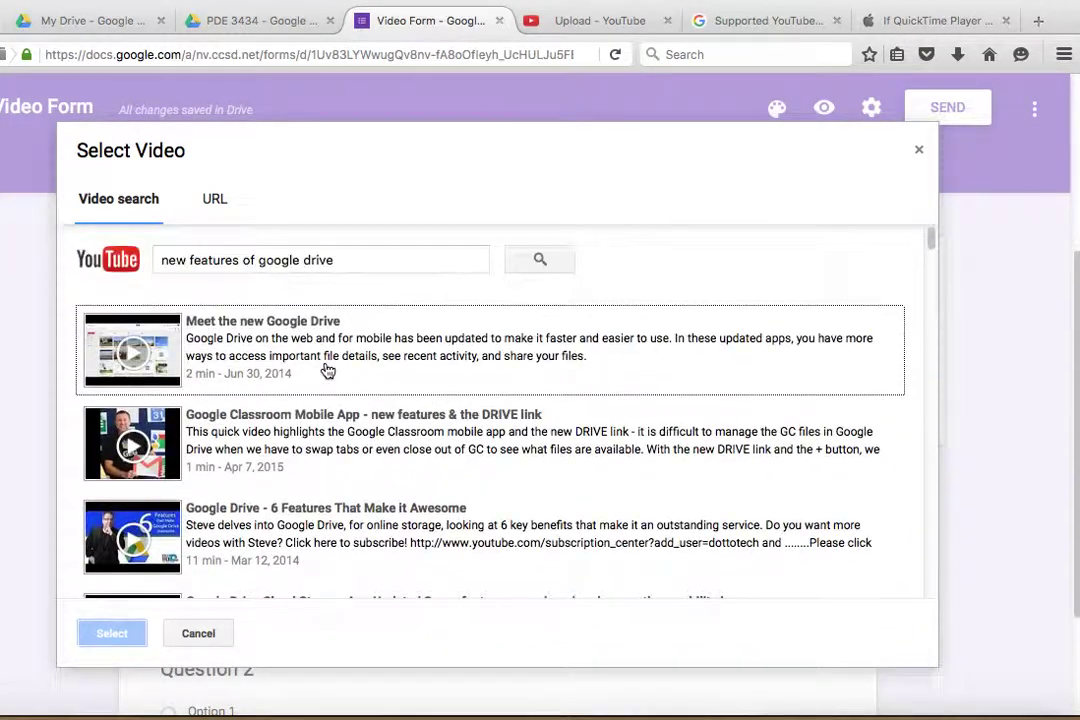
left_click(178, 362)
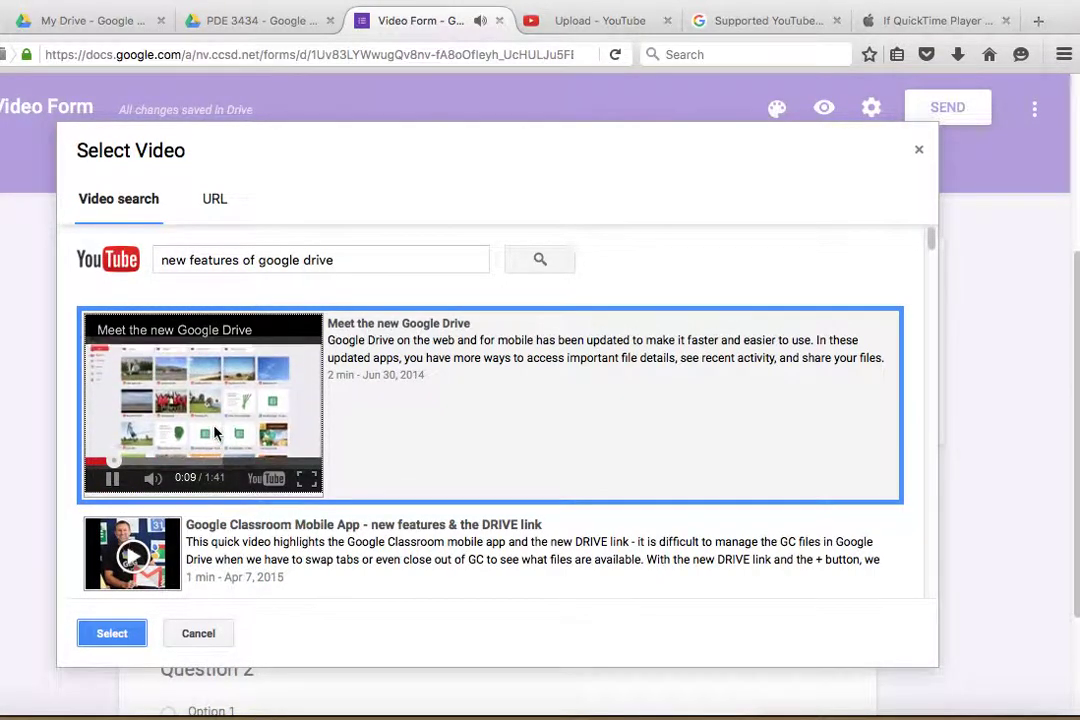
left_click(118, 640)
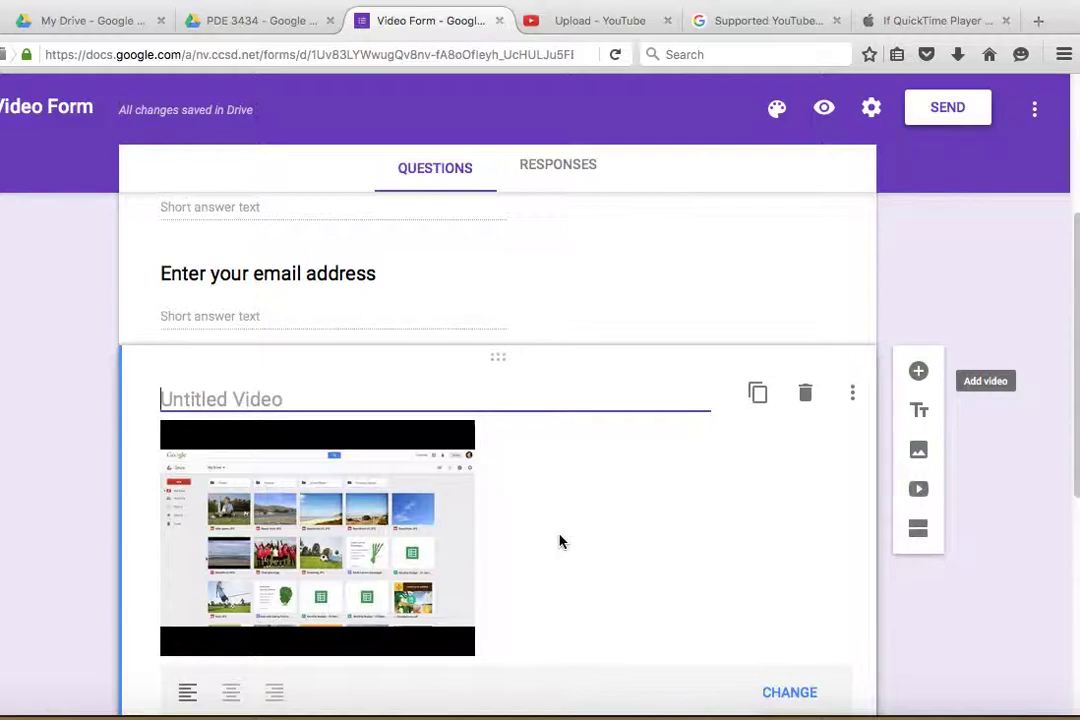
Step: Type 'New Drive Features' as the video item's title
mouse_move(497, 380)
type("New ")
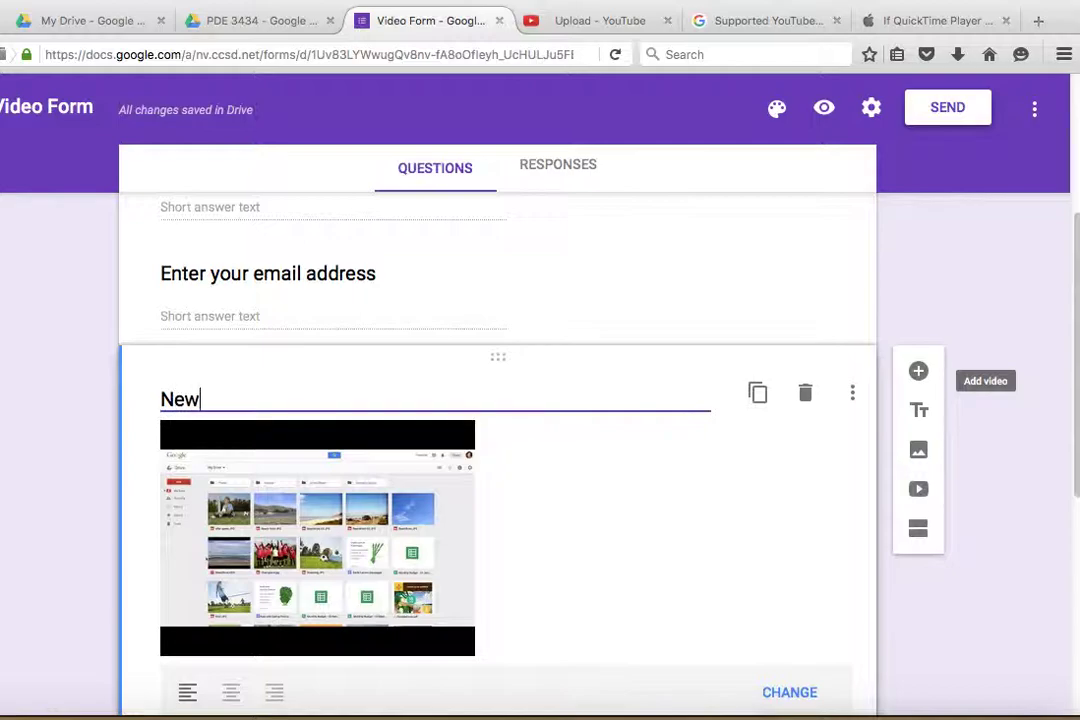
type("Driv")
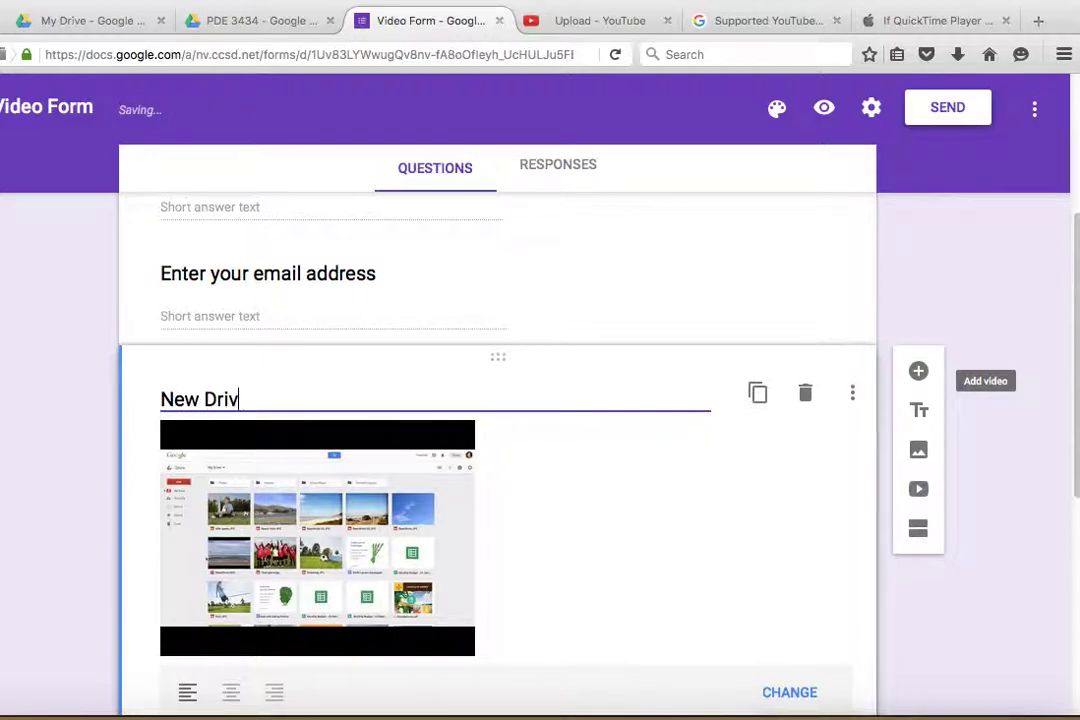
type("e Feature")
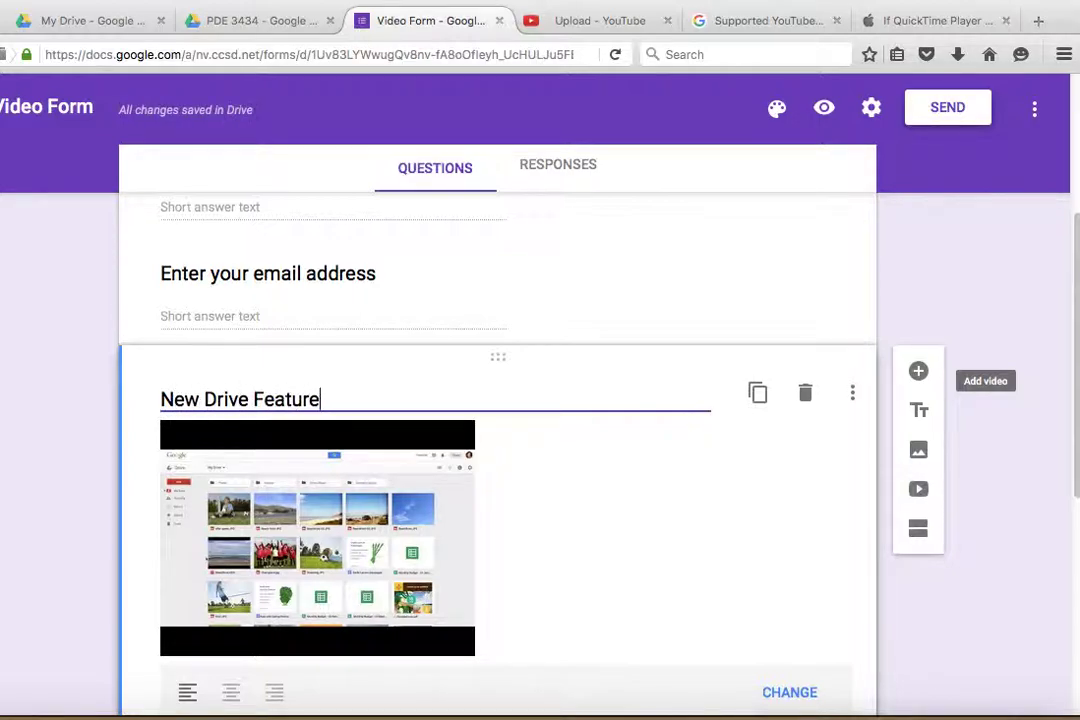
type("s")
Step: Try center and right alignment, return the video to left, and show a caption
scroll(660, 490, "down", 1)
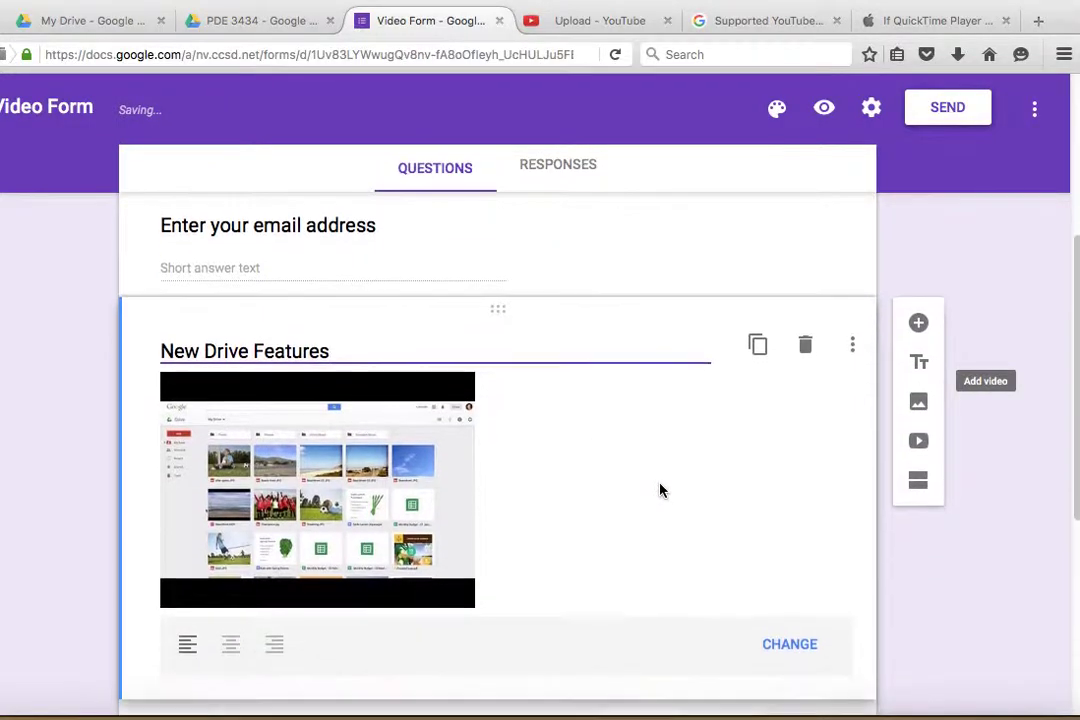
left_click(232, 634)
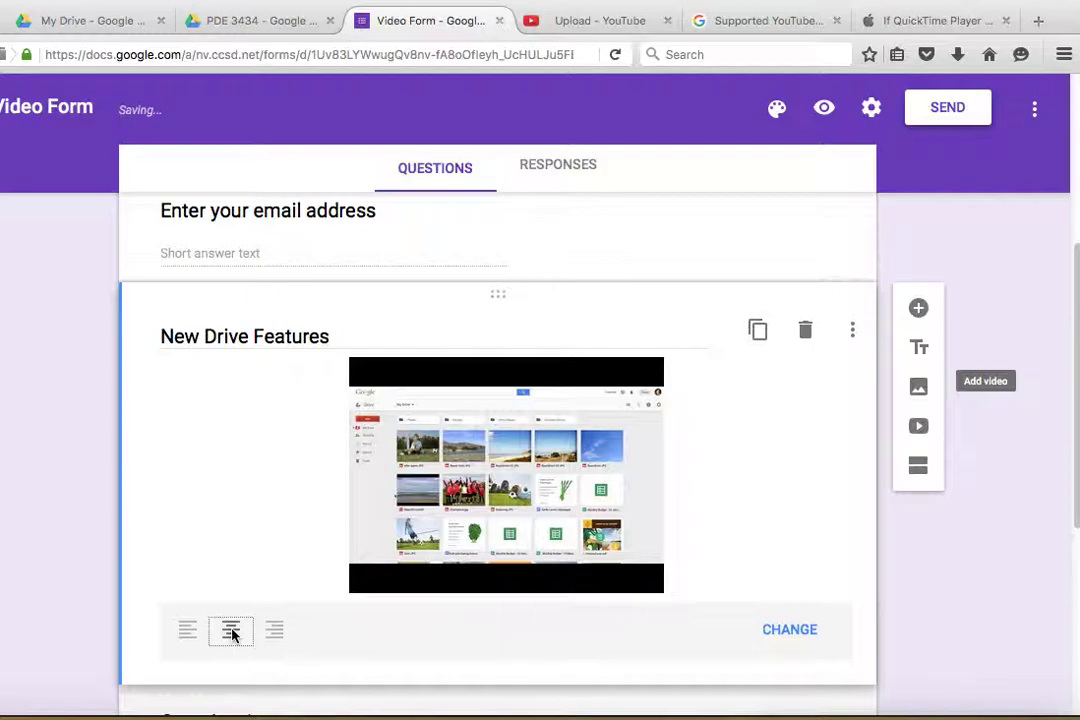
left_click(275, 630)
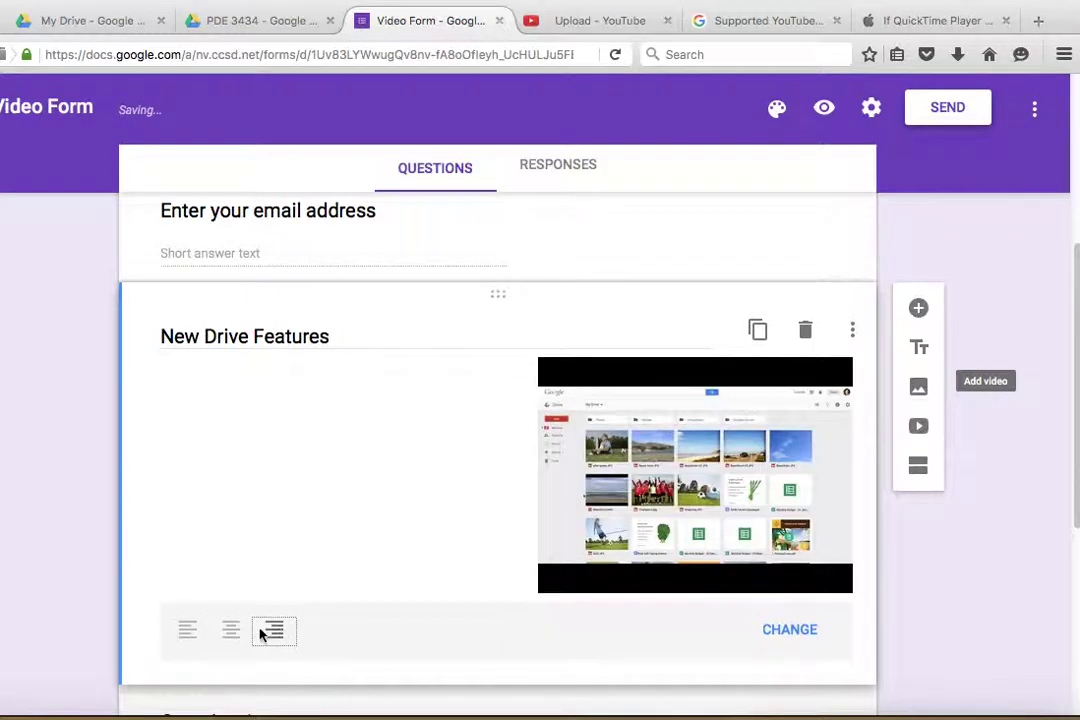
left_click(187, 632)
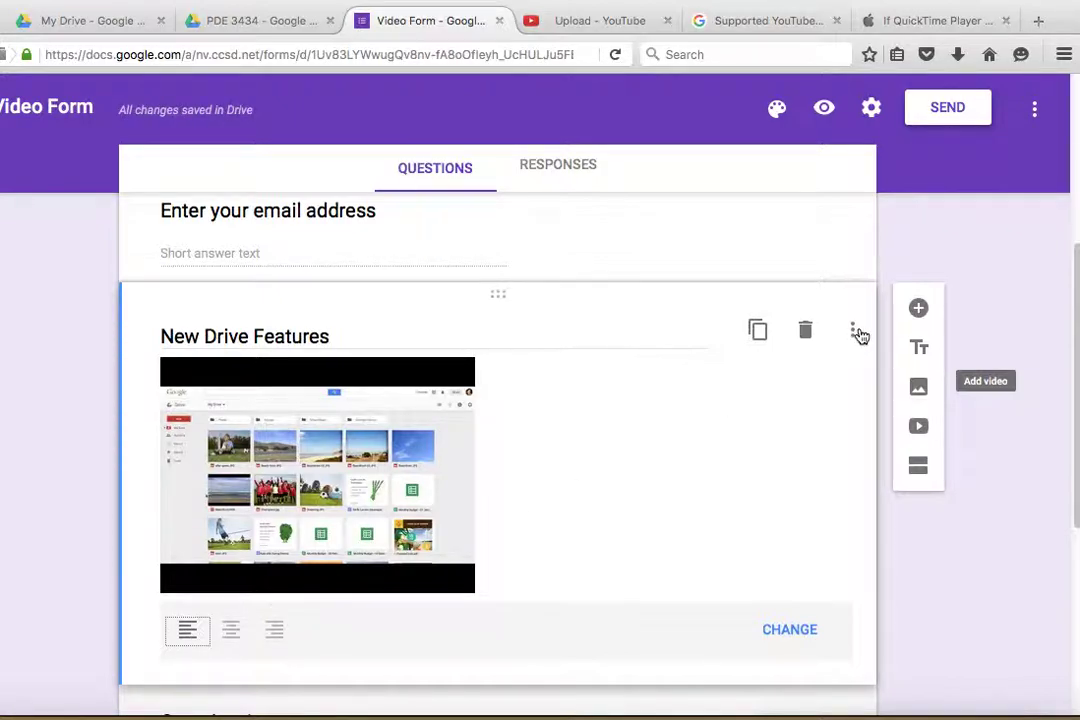
left_click(855, 334)
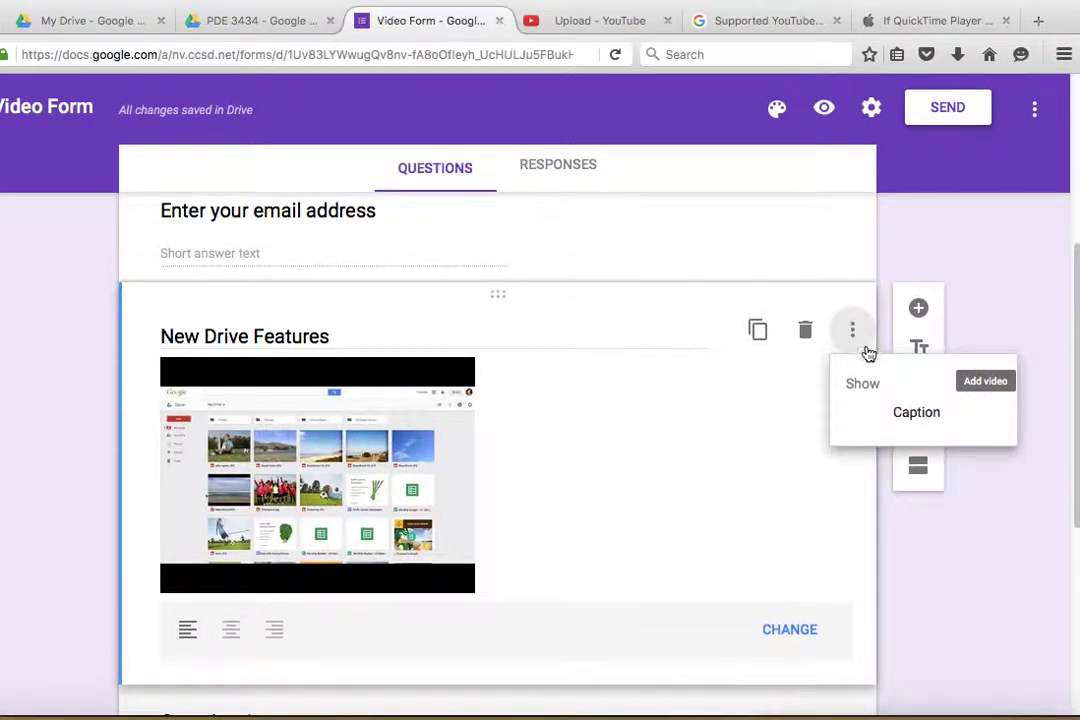
left_click(912, 425)
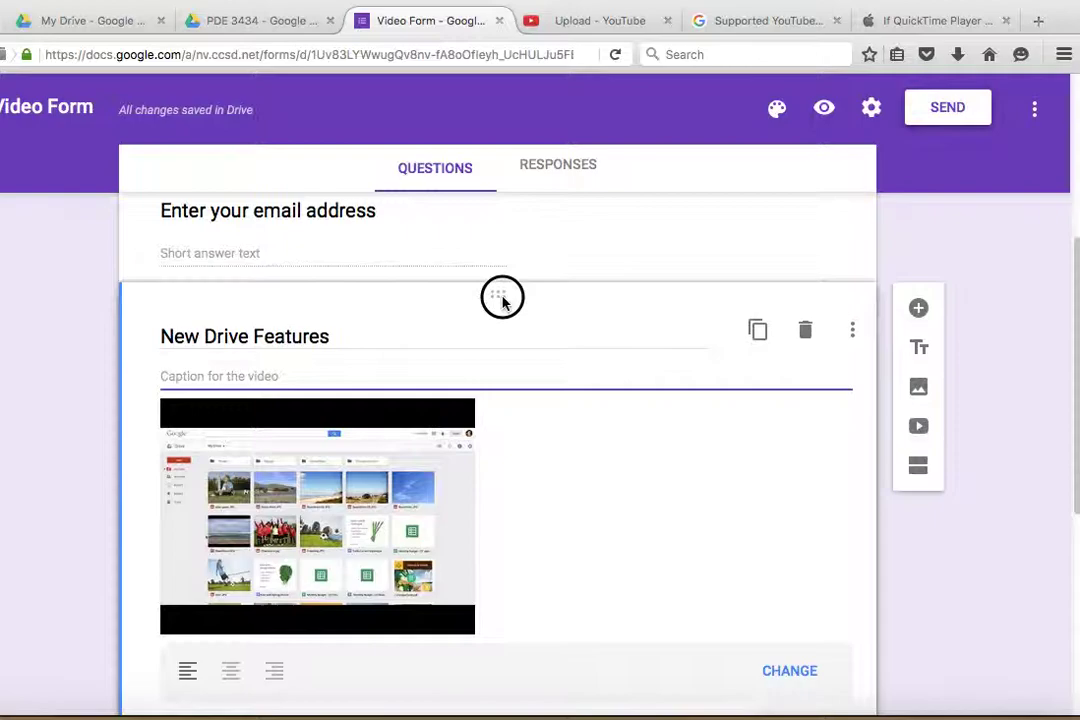
Step: Keep the card below the email question, open its URL replacement dialog, then go to YouTube
left_click_drag(502, 296, 494, 246)
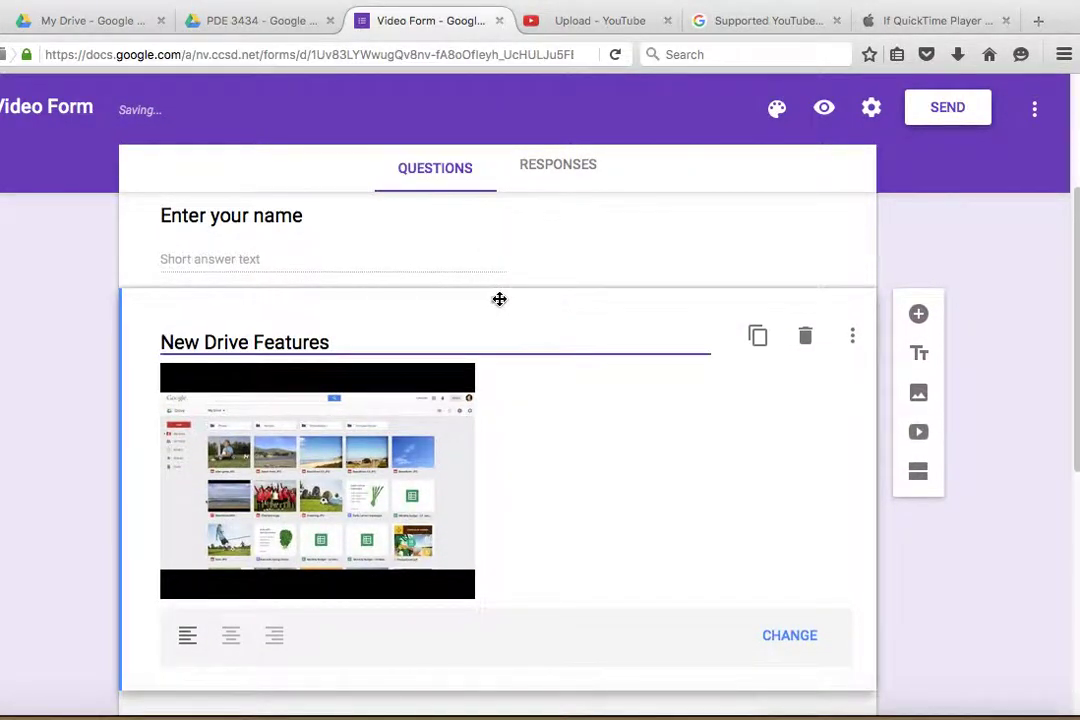
left_click_drag(496, 302, 506, 442)
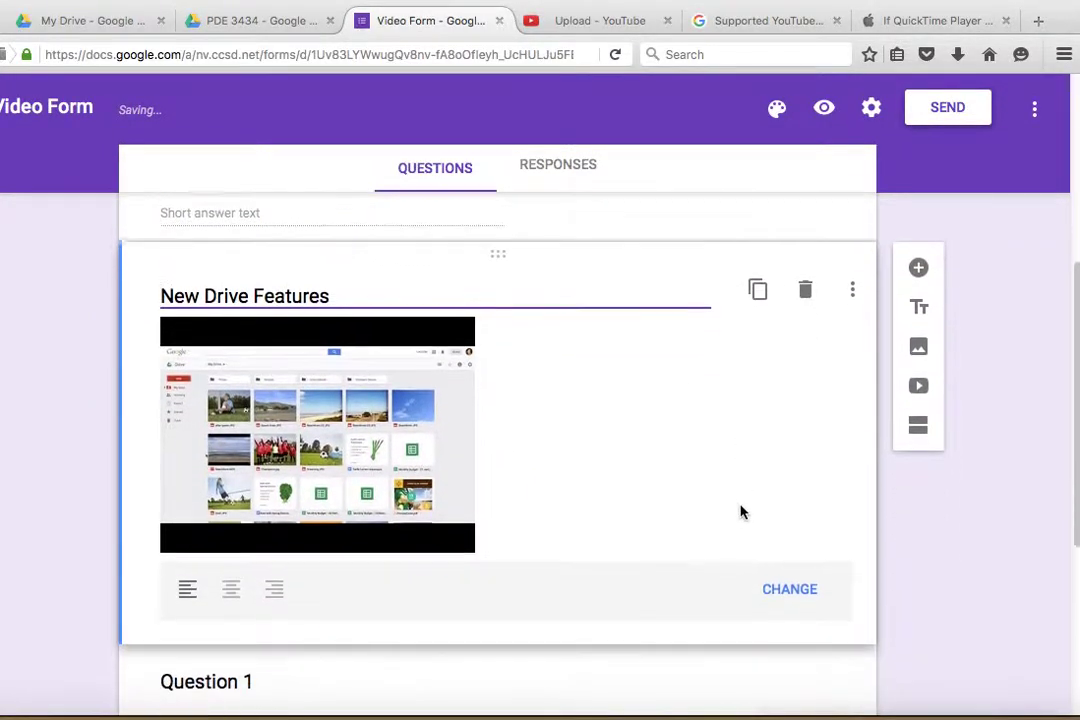
left_click(795, 594)
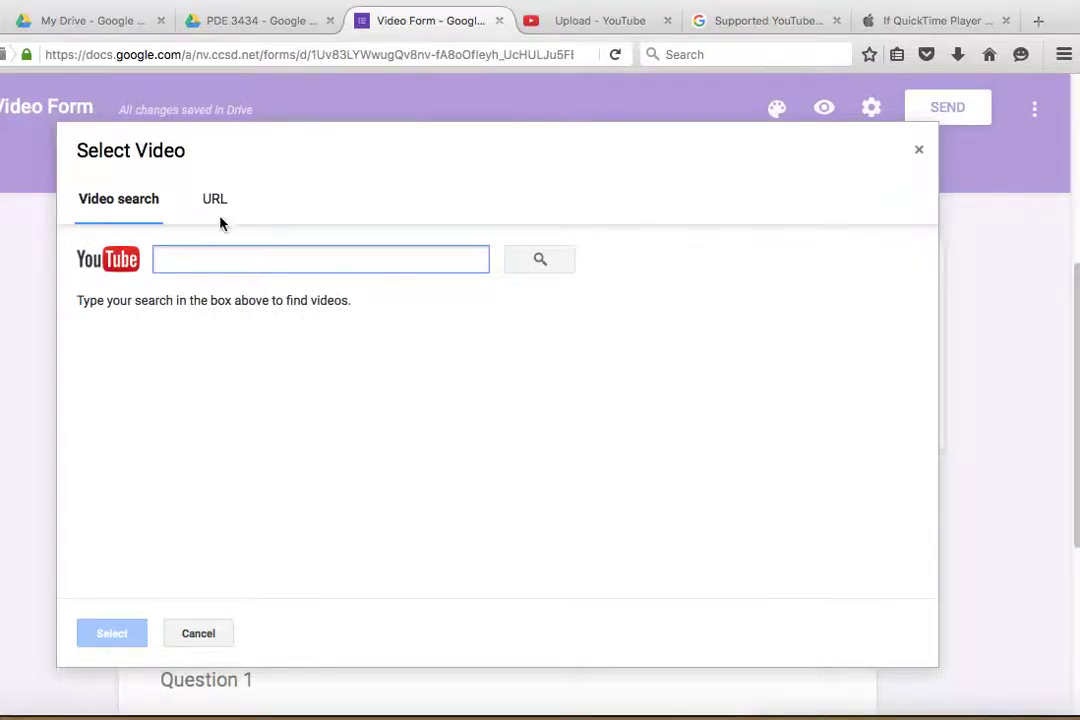
left_click(214, 202)
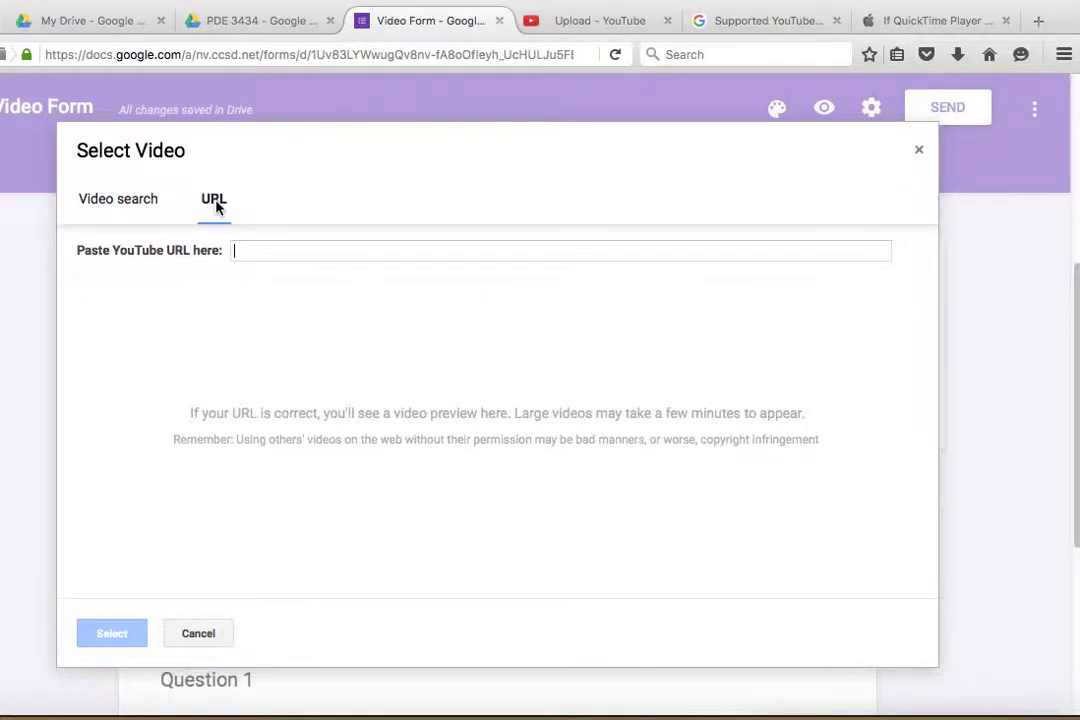
left_click(590, 25)
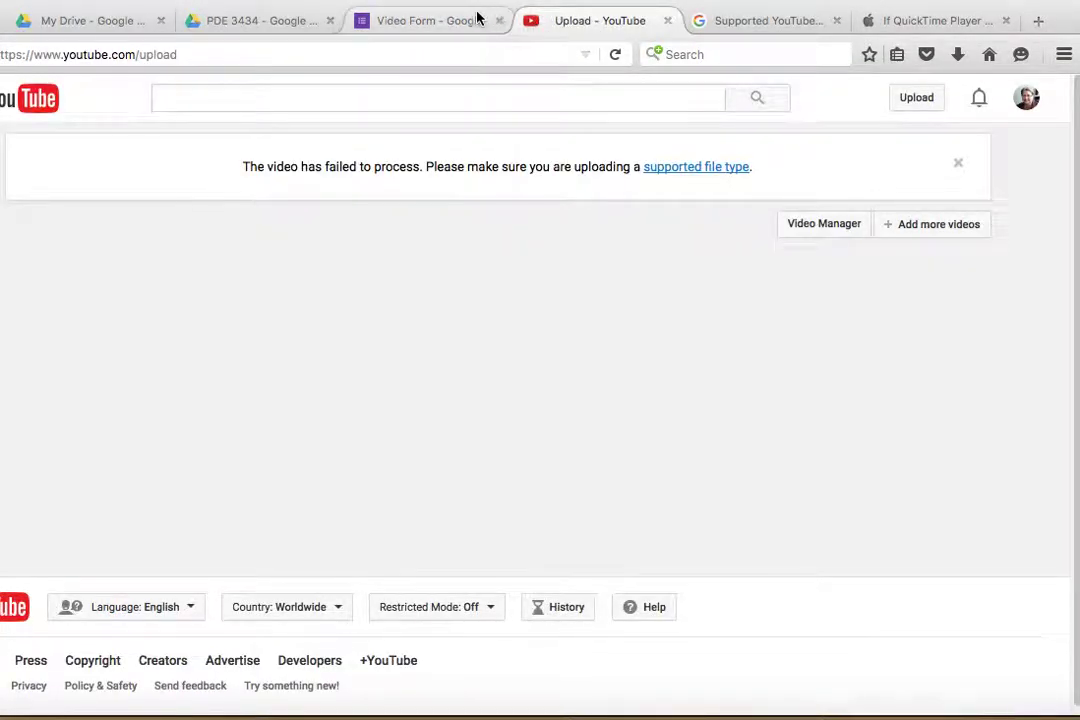
Step: Search YouTube for 'new google drive features' and open 'Meet the new Google Drive'
left_click(517, 8)
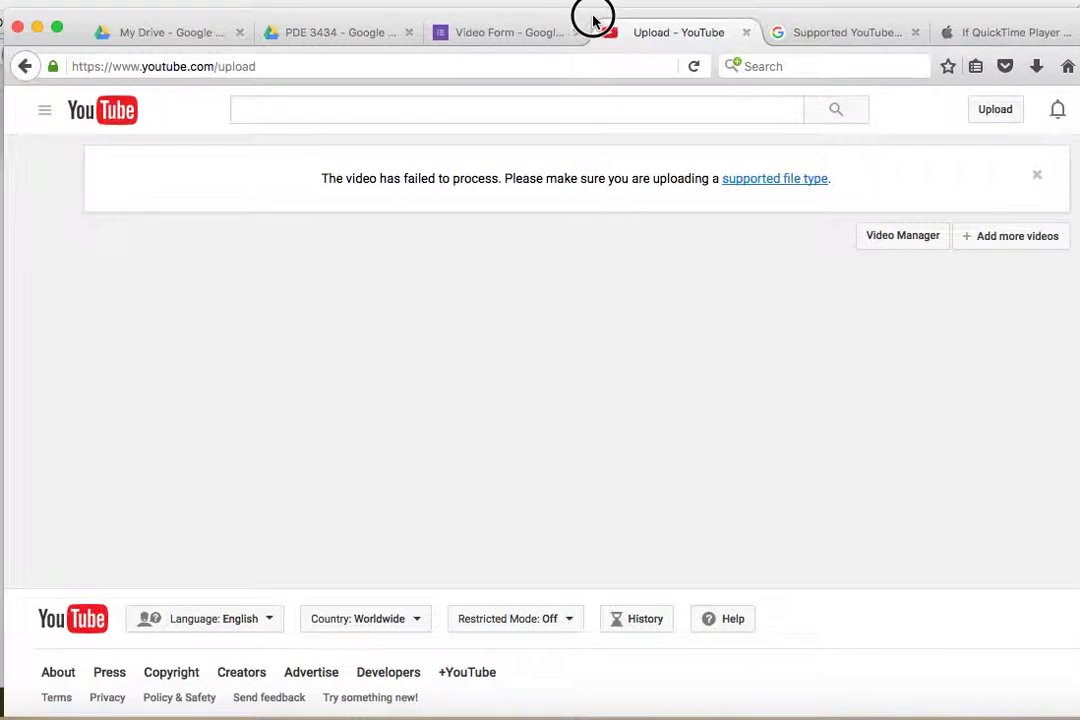
left_click(429, 114)
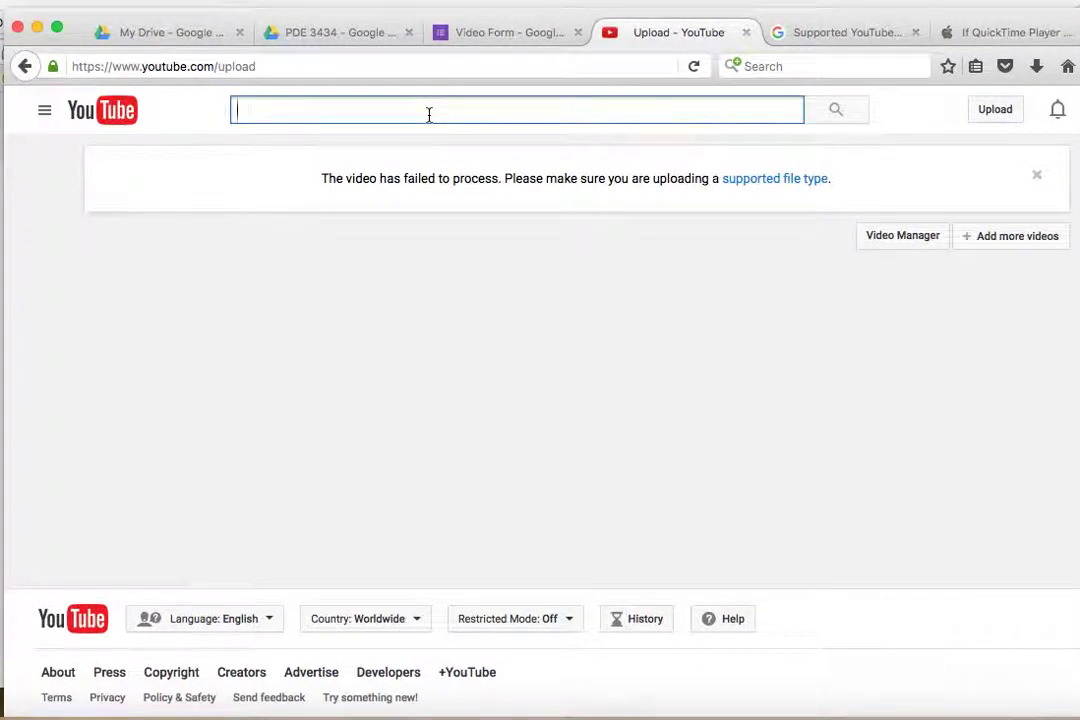
type("new g")
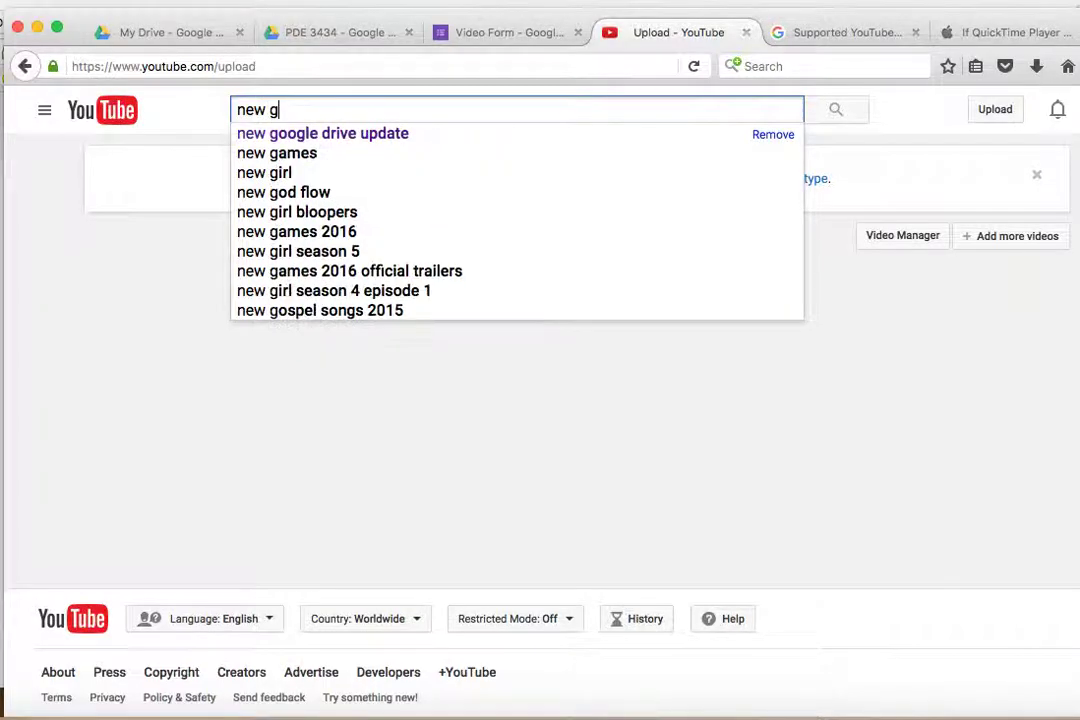
type("oogle drive")
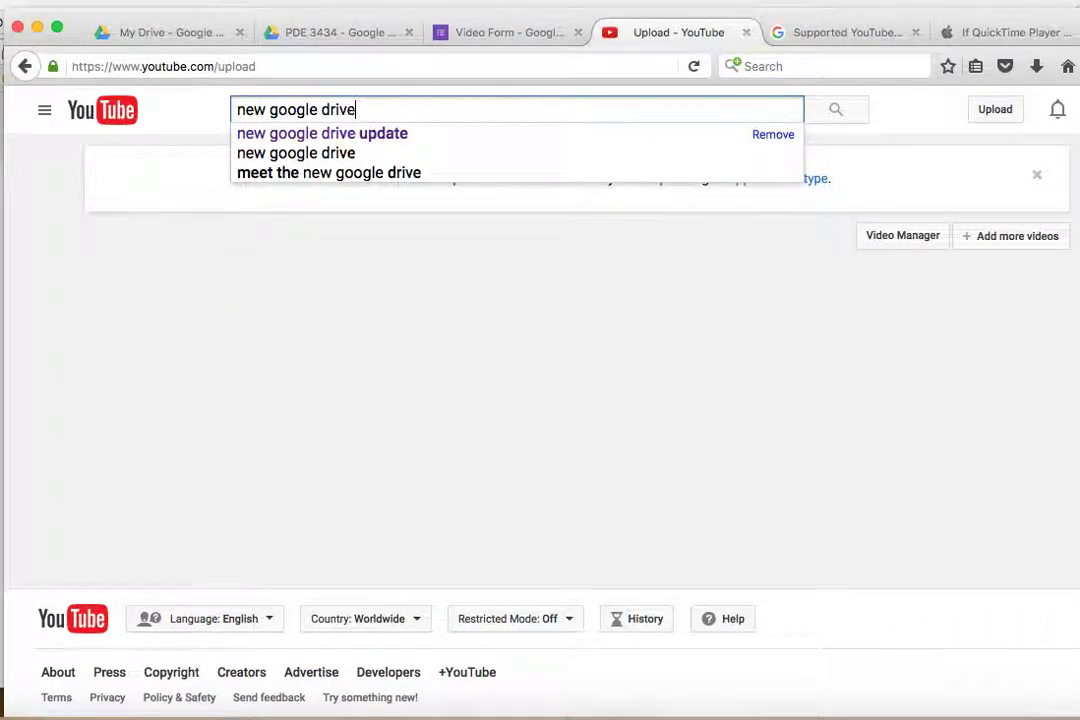
type(" features")
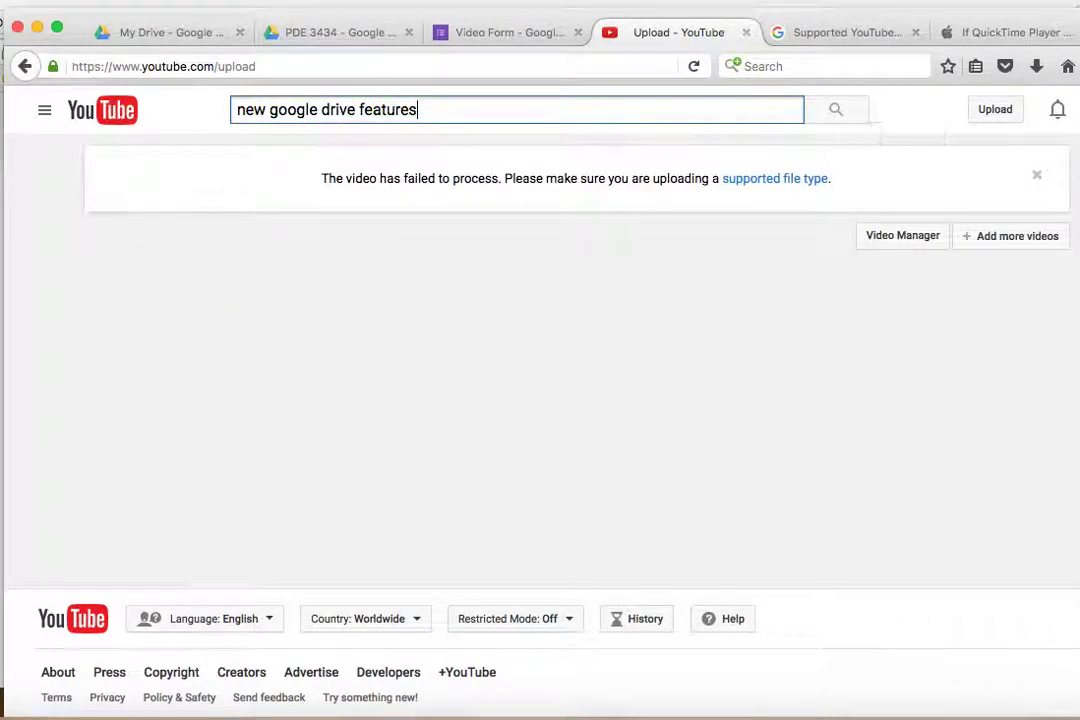
key("Return")
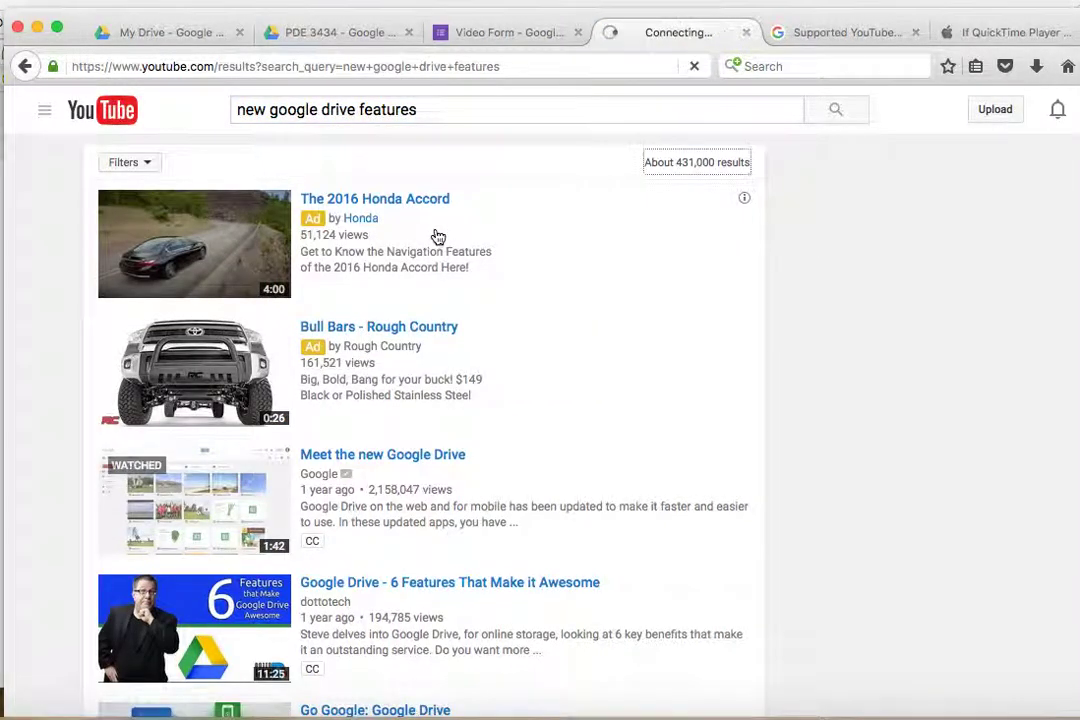
scroll(503, 322, "down", 2)
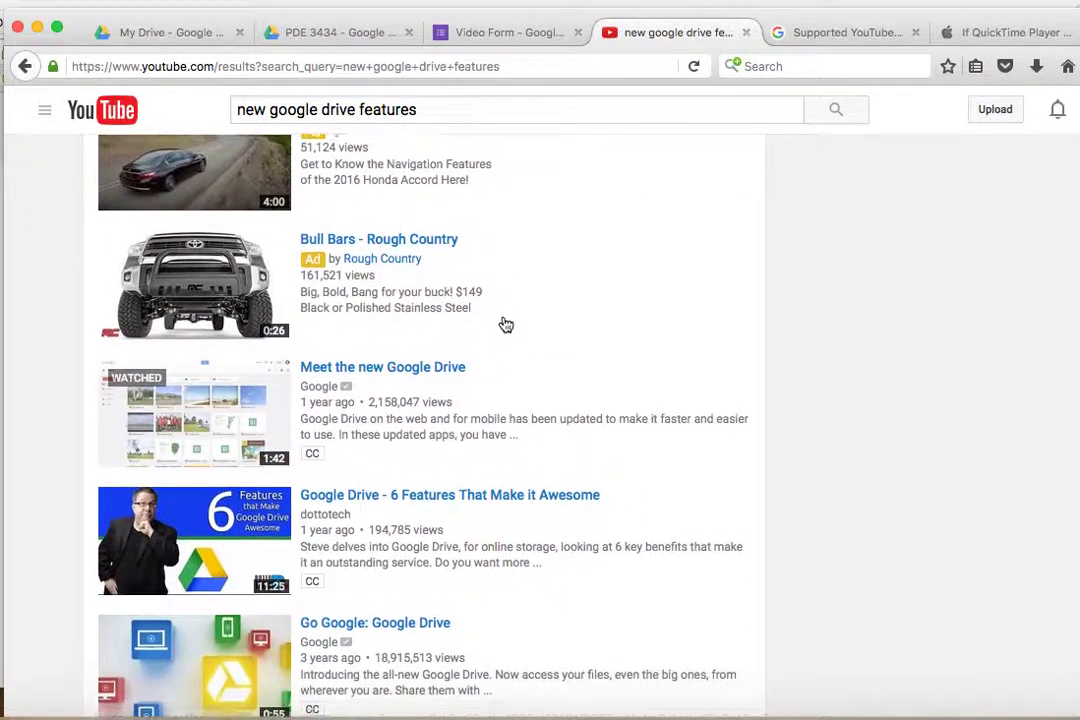
scroll(506, 325, "down", 1)
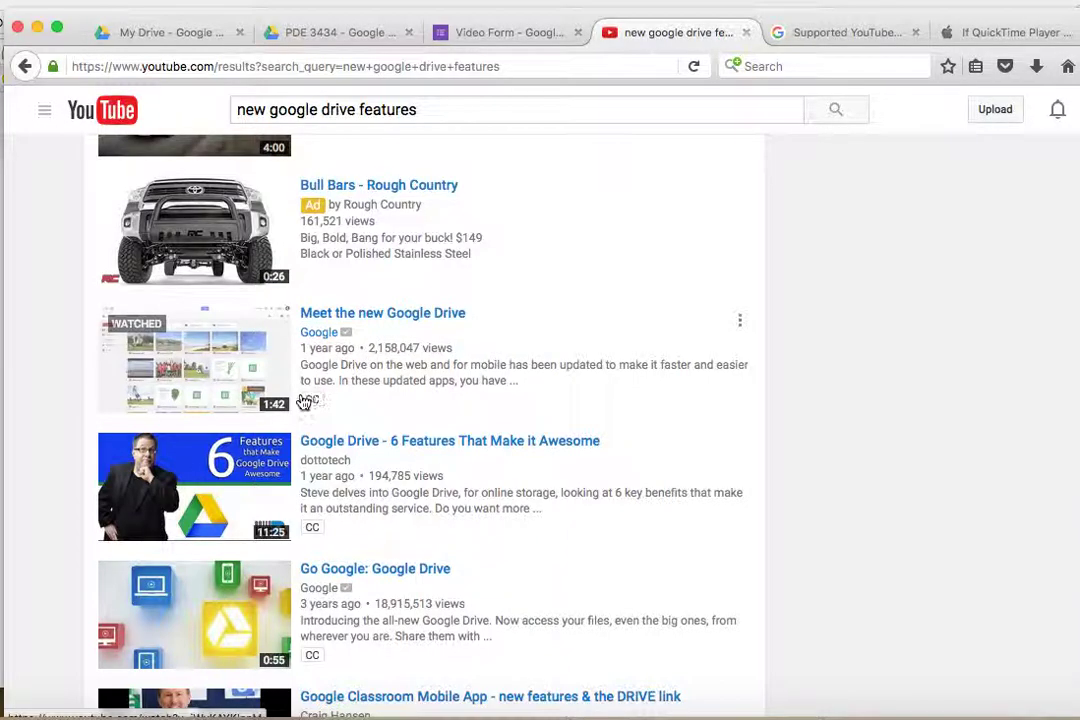
left_click(398, 316)
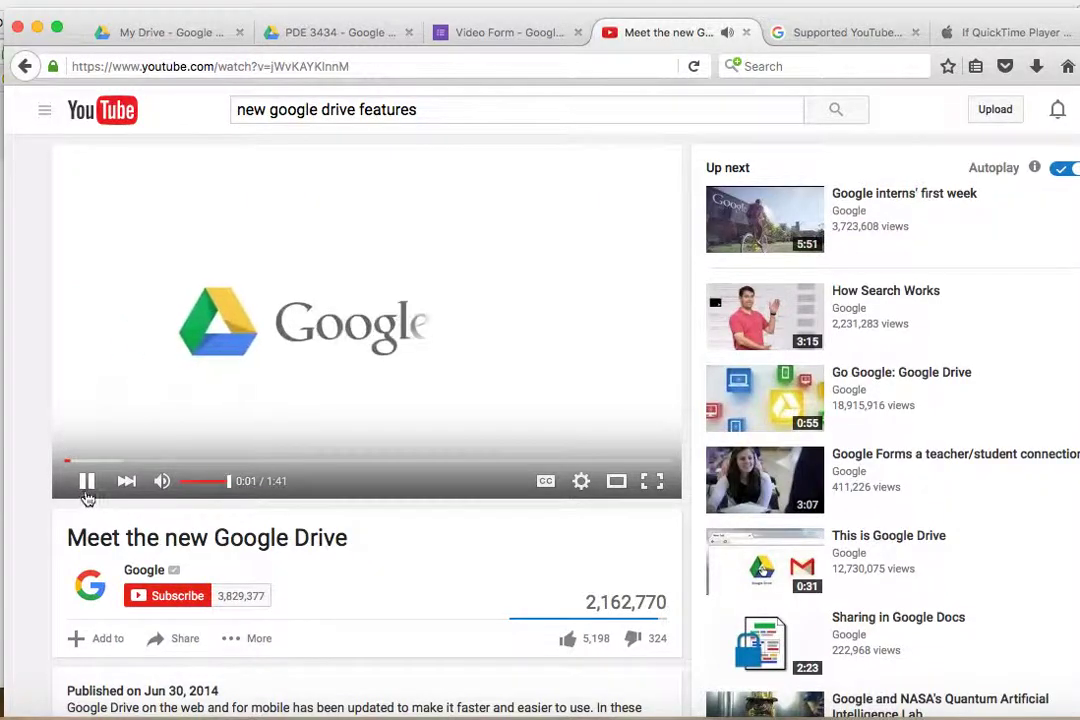
left_click(86, 481)
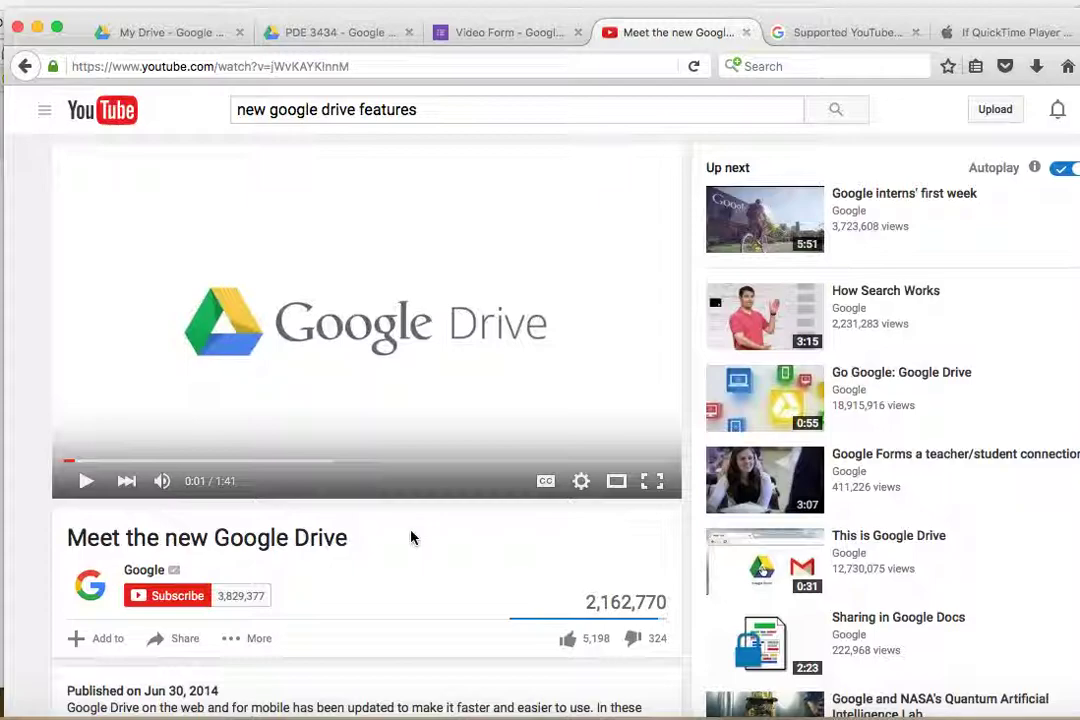
scroll(411, 538, "down", 1)
scroll(411, 538, "down", 1)
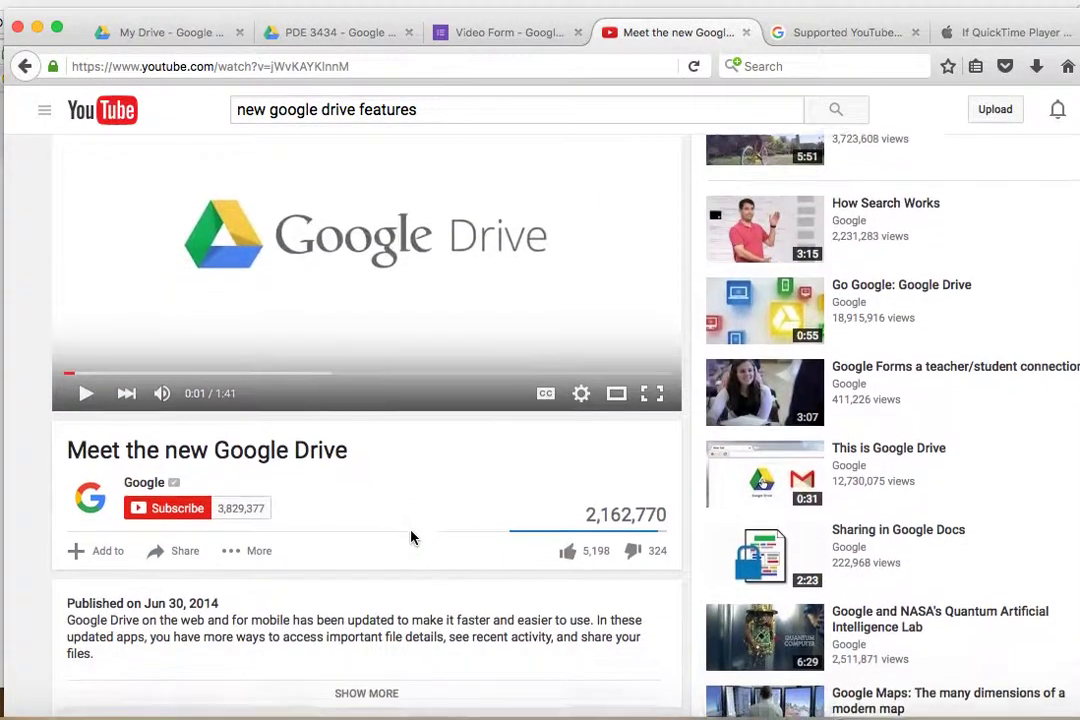
scroll(411, 538, "down", 2)
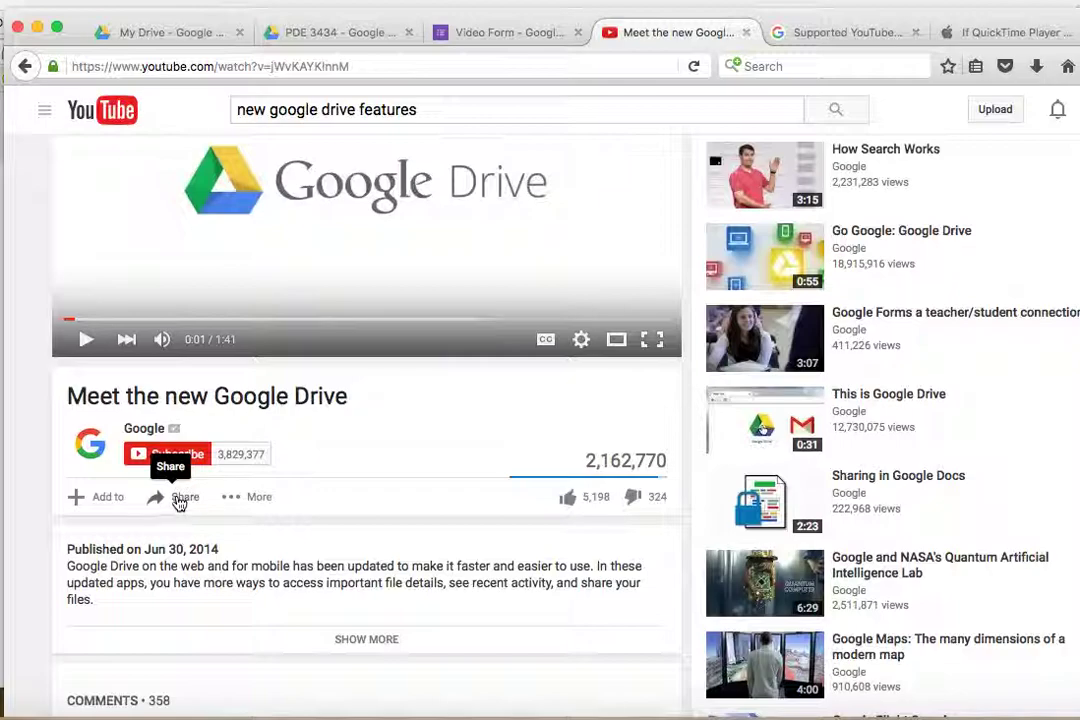
left_click(179, 502)
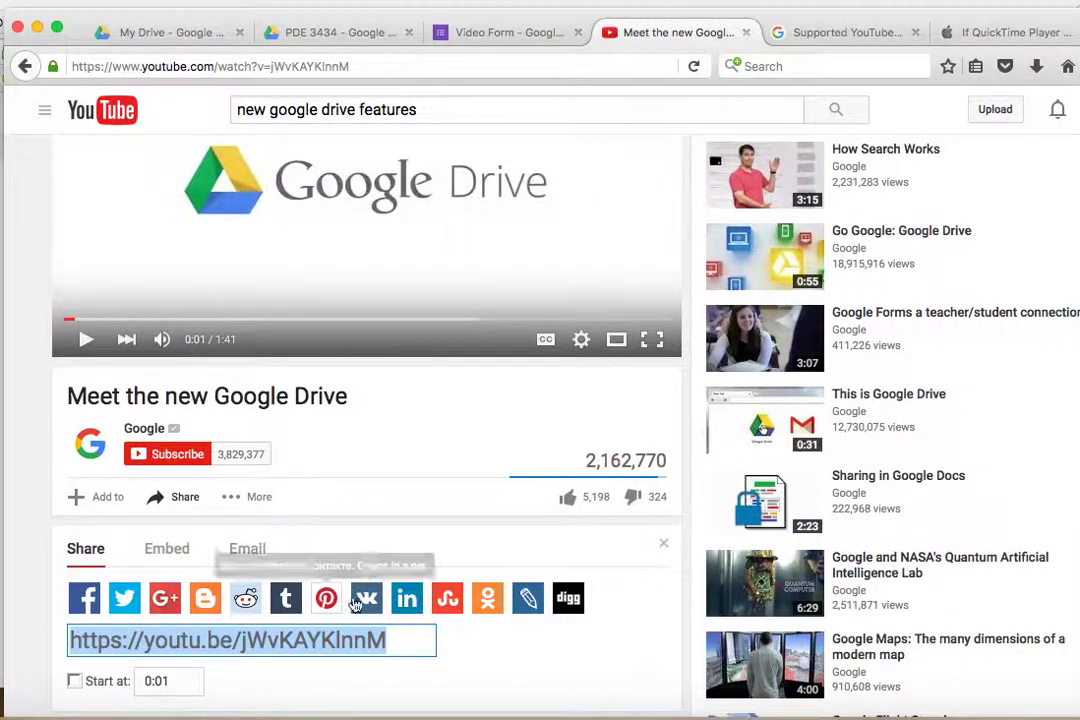
scroll(416, 640, "down", 2)
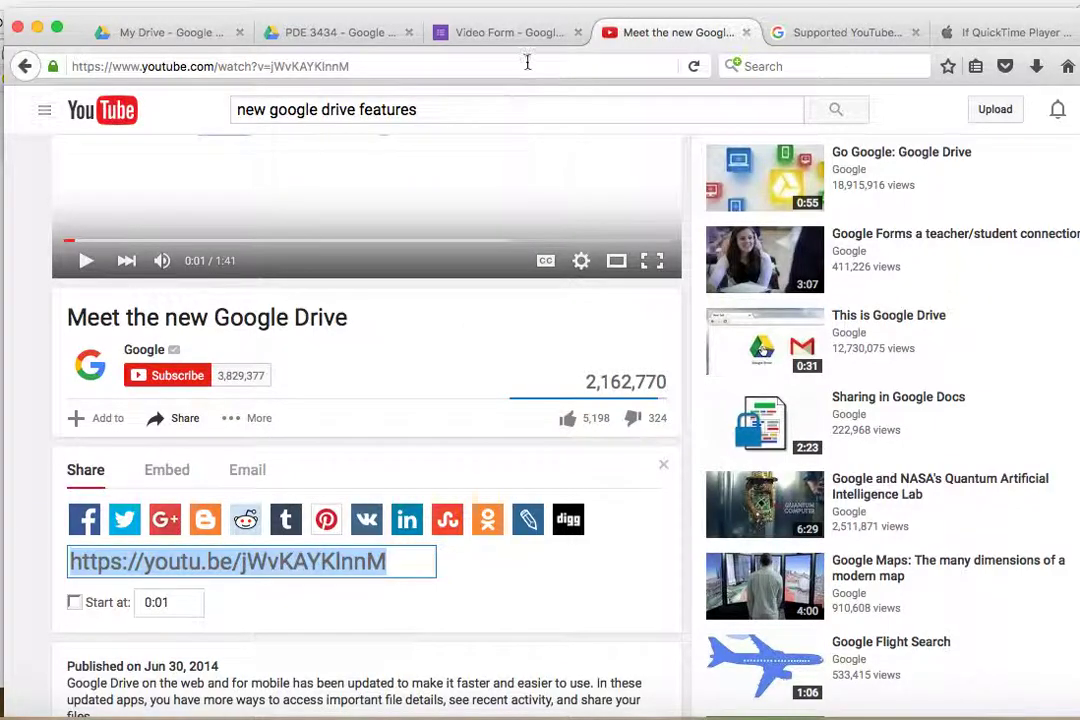
left_click(504, 34)
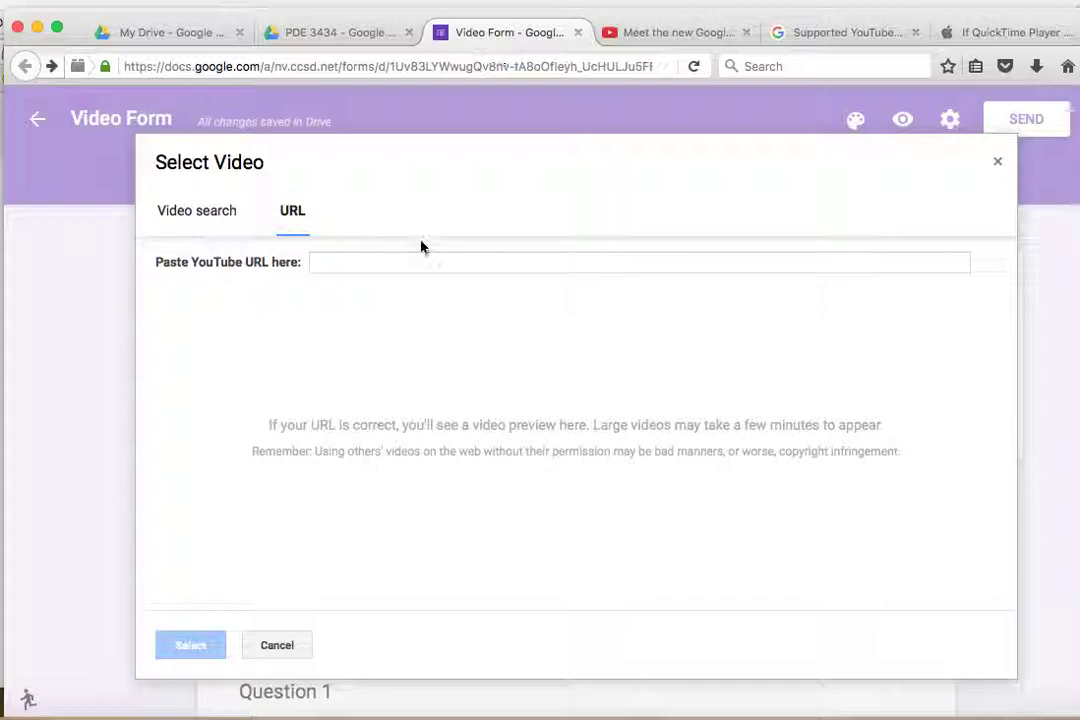
left_click(353, 263)
type("https://youtu.be/jWvKAYKlnnM")
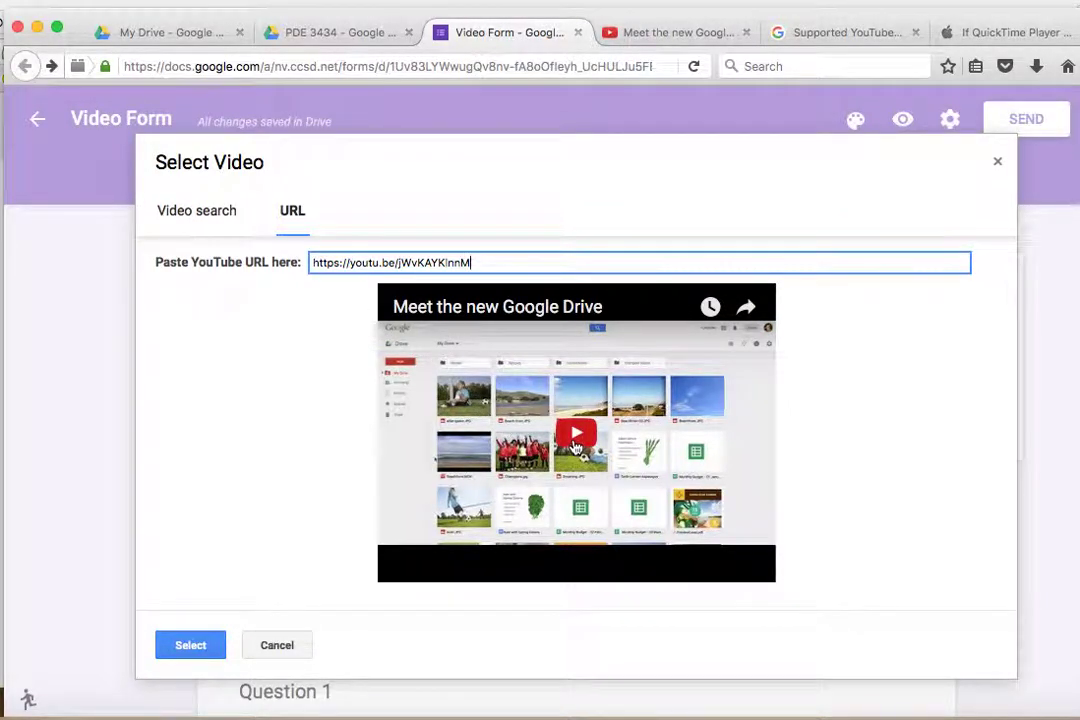
left_click(193, 648)
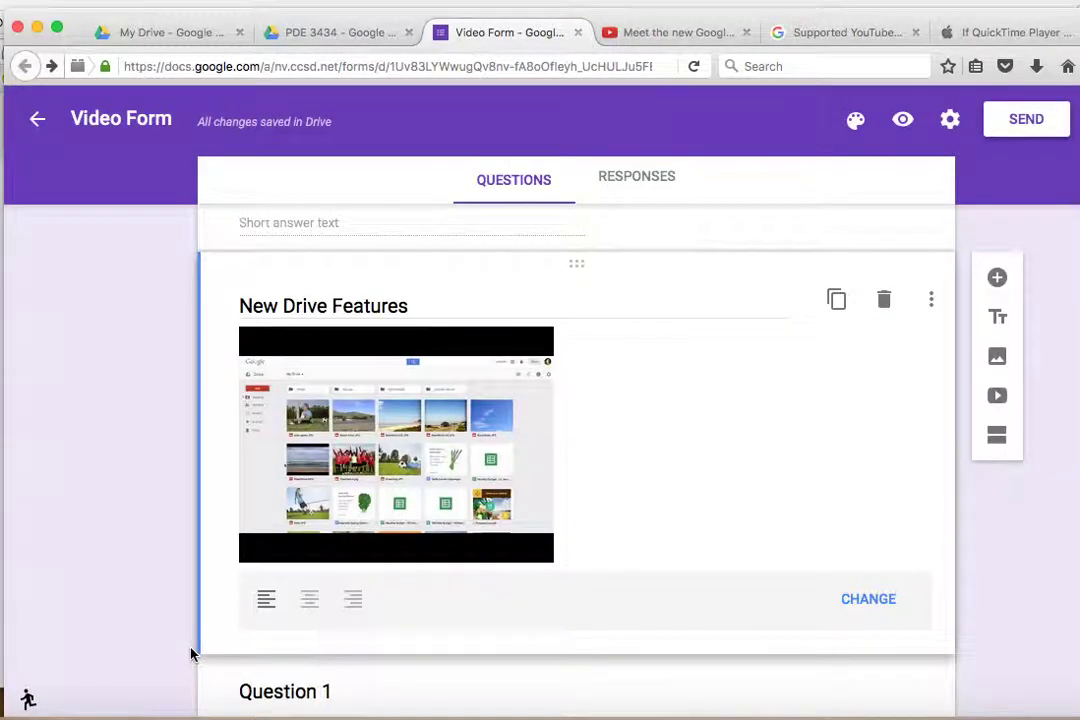